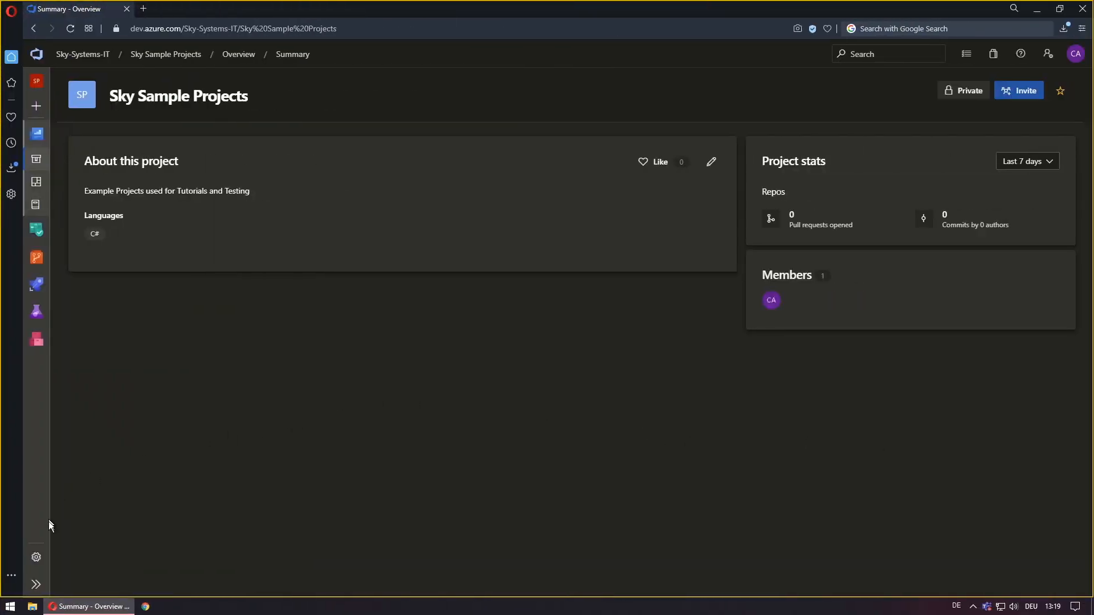
Add a new self-hosted agent pool named "Test Pool" in the project settings, with access permission granted to all pipelines
{"action": "left_click", "coordinate": [36, 557]}
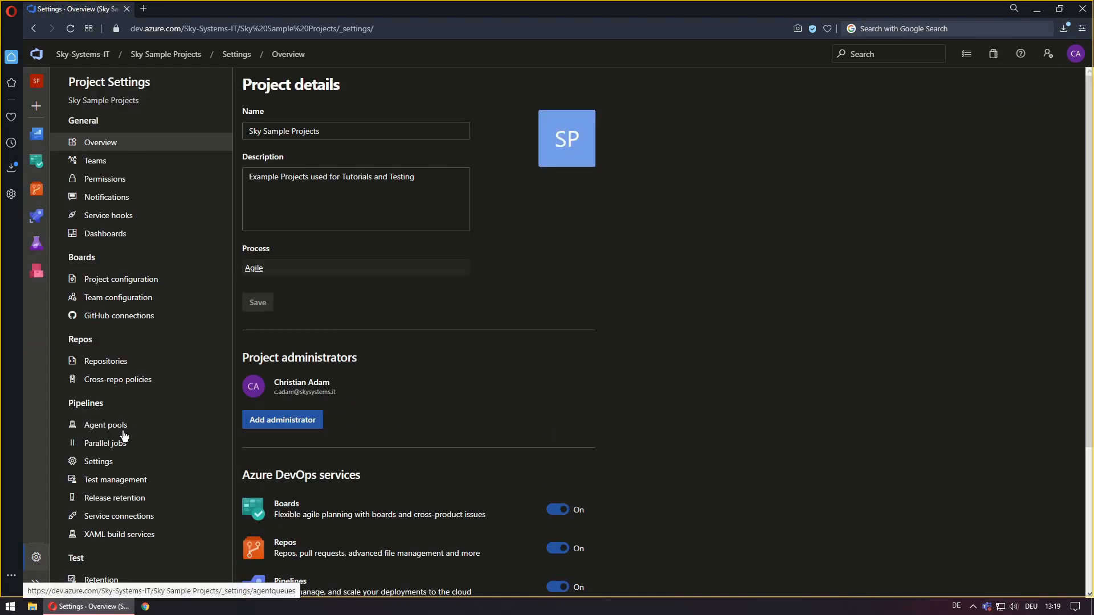
{"action": "left_click_drag", "start_coordinate": [104, 404], "coordinate": [64, 405]}
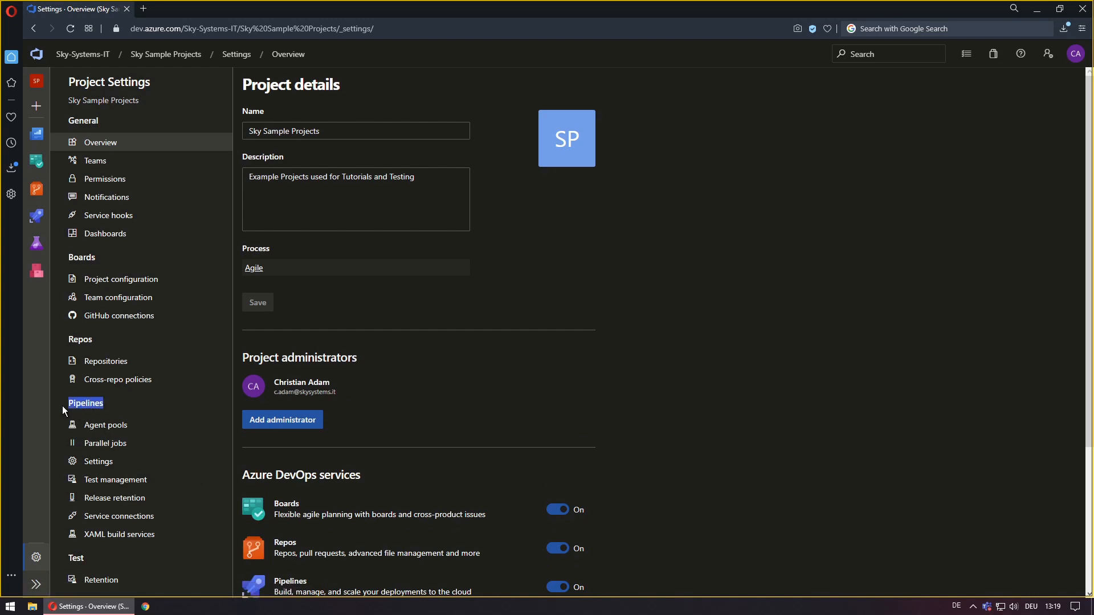
{"action": "left_click", "coordinate": [117, 426]}
{"action": "left_click", "coordinate": [662, 289]}
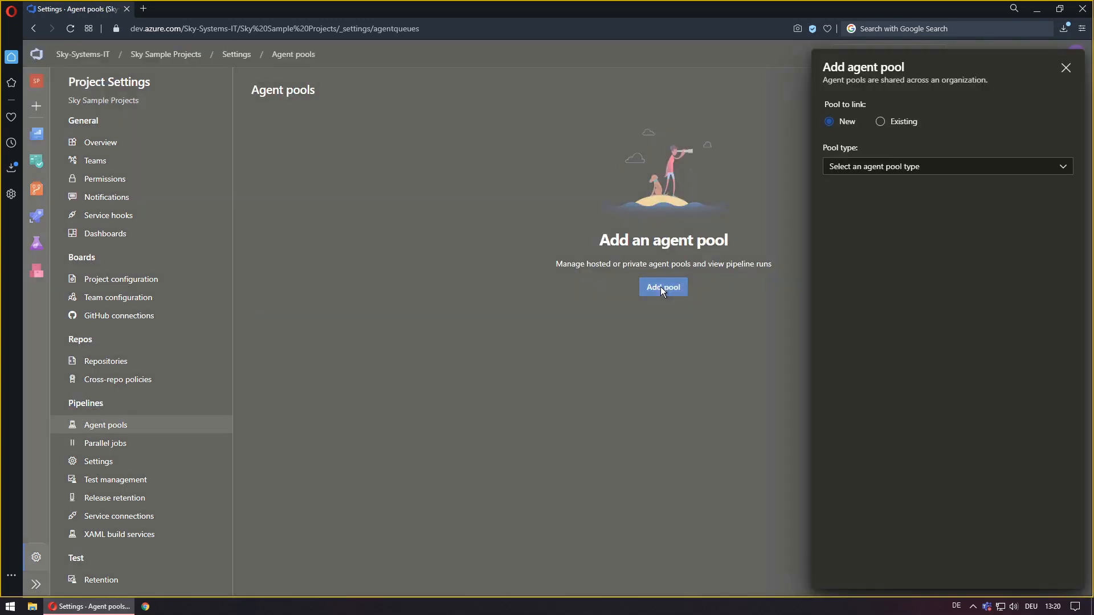
{"action": "left_click", "coordinate": [891, 171]}
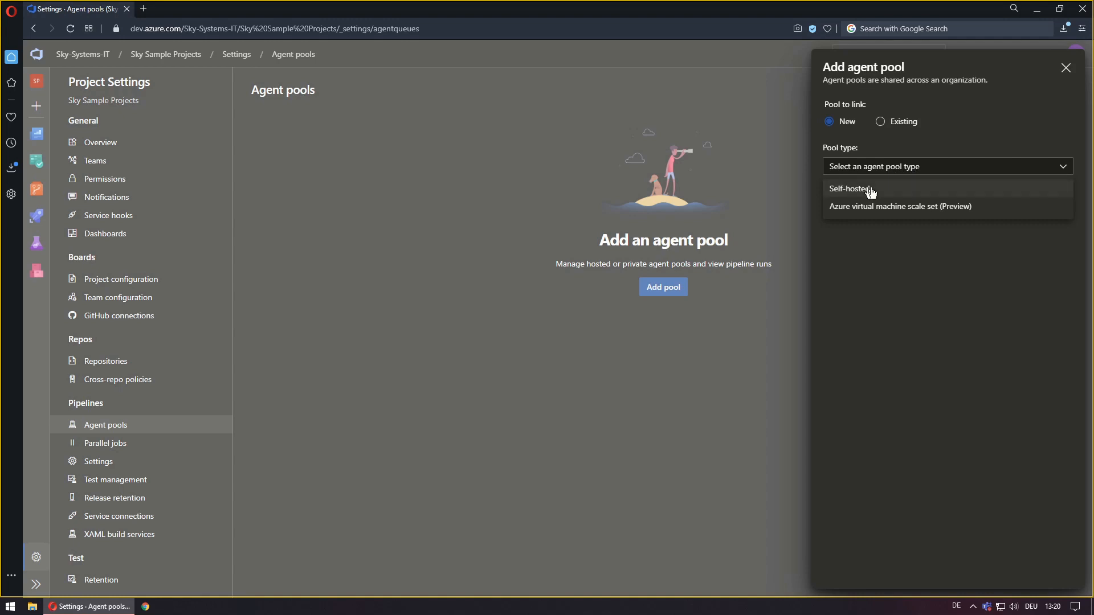
{"action": "left_click", "coordinate": [878, 191]}
{"action": "left_click", "coordinate": [879, 214]}
{"action": "type", "text": "Test Pool"}
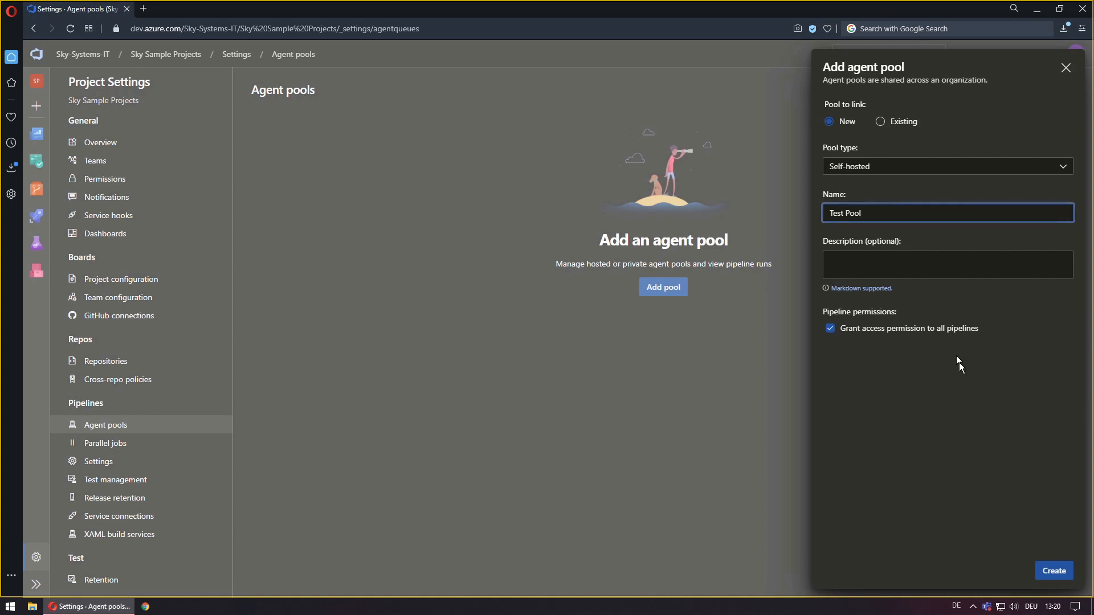
{"action": "left_click", "coordinate": [1059, 570]}
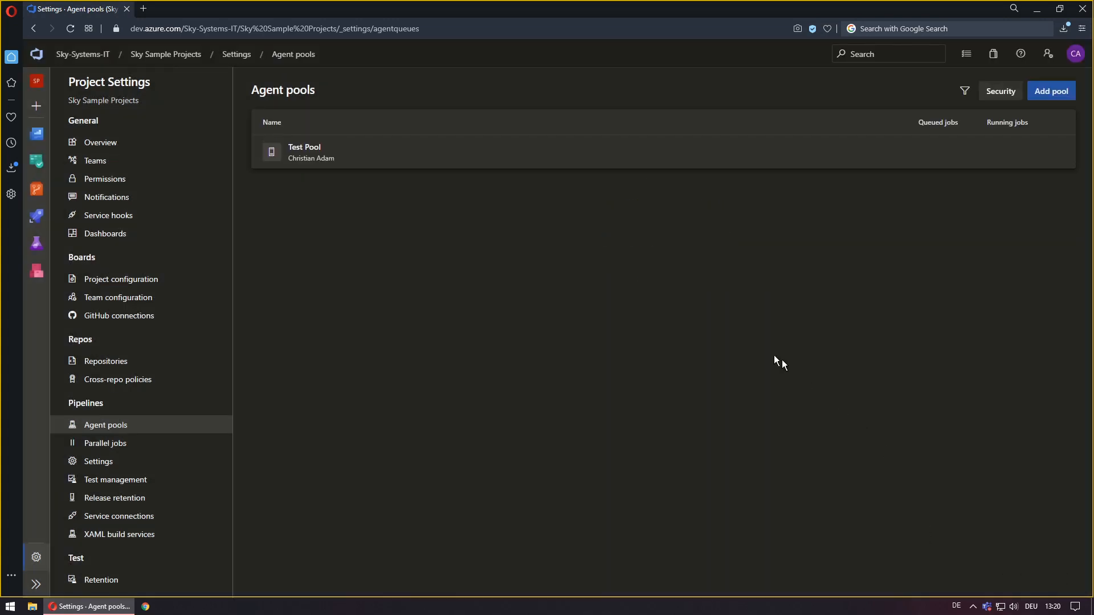
Download the Windows x64 agent package for Test Pool
{"action": "left_click", "coordinate": [329, 149]}
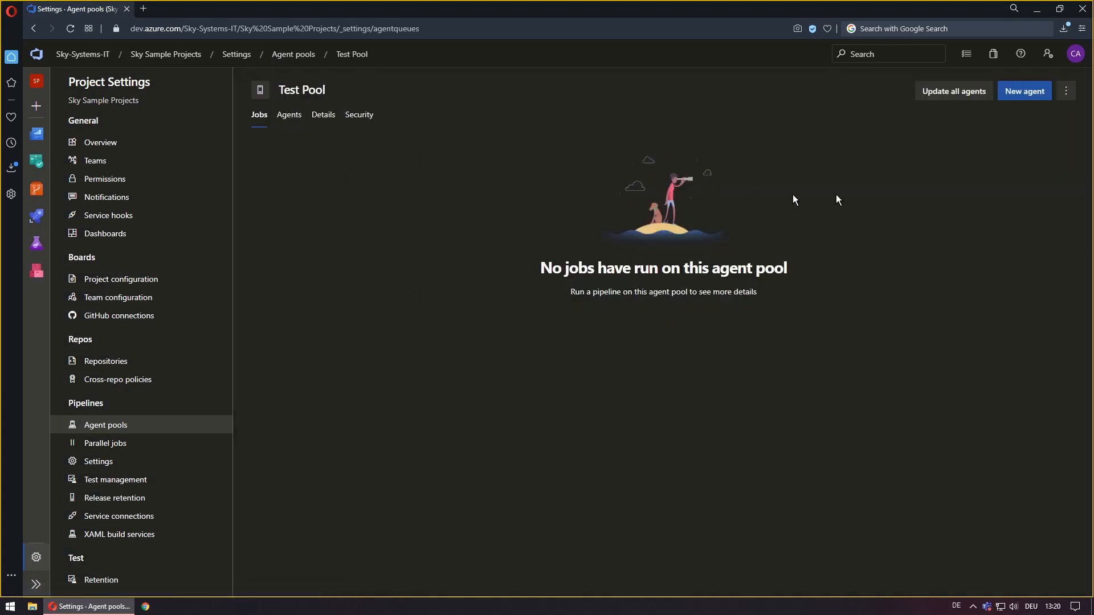
{"action": "left_click", "coordinate": [1023, 98]}
{"action": "left_click", "coordinate": [449, 205]}
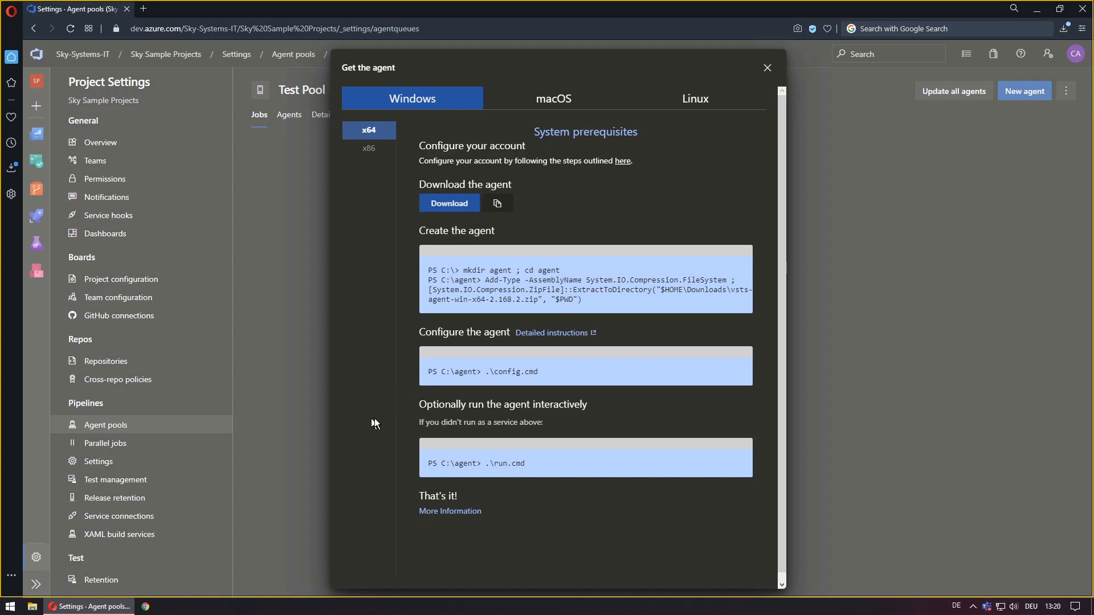
{"action": "left_click", "coordinate": [453, 208]}
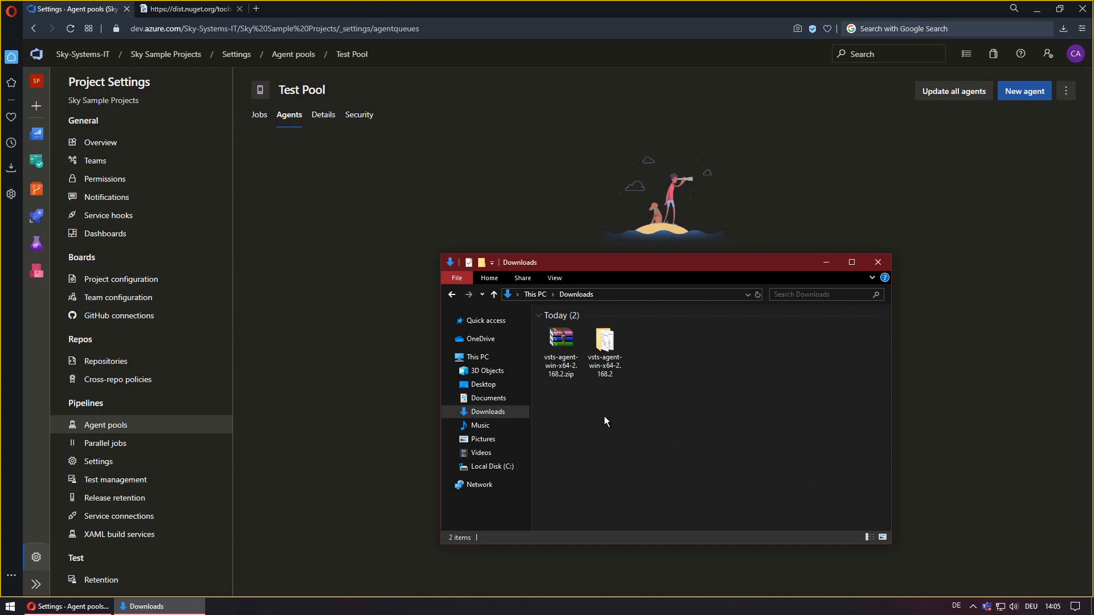
Run config.cmd from the extracted vsts-agent-win-x64-2.168.2 folder in Downloads
{"action": "double_click", "coordinate": [605, 344]}
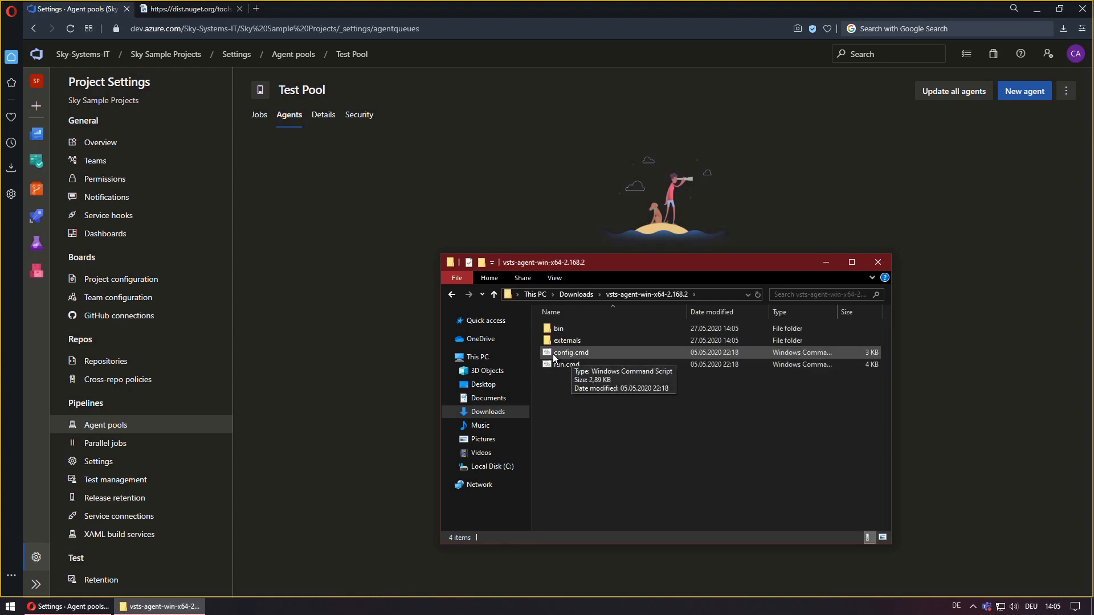
{"action": "double_click", "coordinate": [596, 354]}
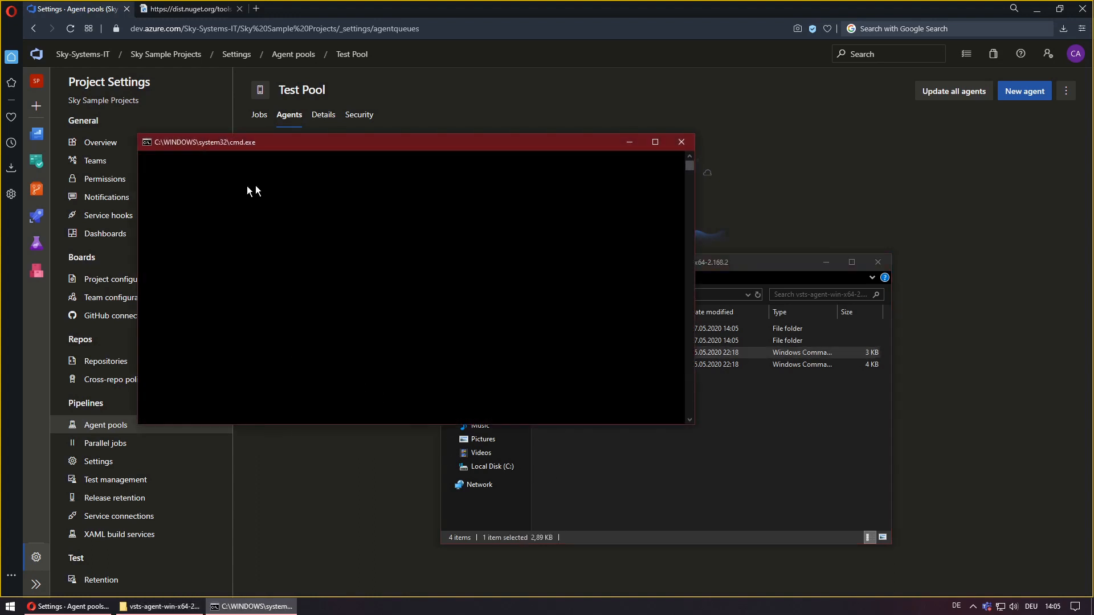
{"action": "left_click_drag", "start_coordinate": [333, 139], "coordinate": [626, 261]}
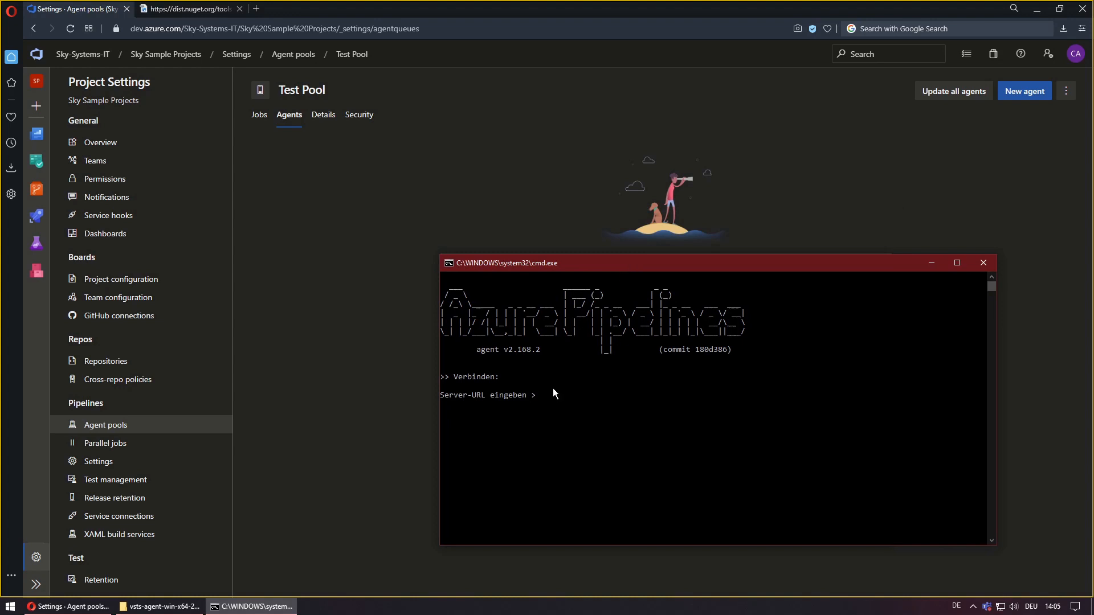
{"action": "left_click_drag", "start_coordinate": [237, 28], "coordinate": [130, 30]}
{"action": "key", "text": "ctrl+c"}
{"action": "key", "text": "alt+Tab"}
{"action": "key", "text": "ctrl+v"}
{"action": "key", "text": "Return"}
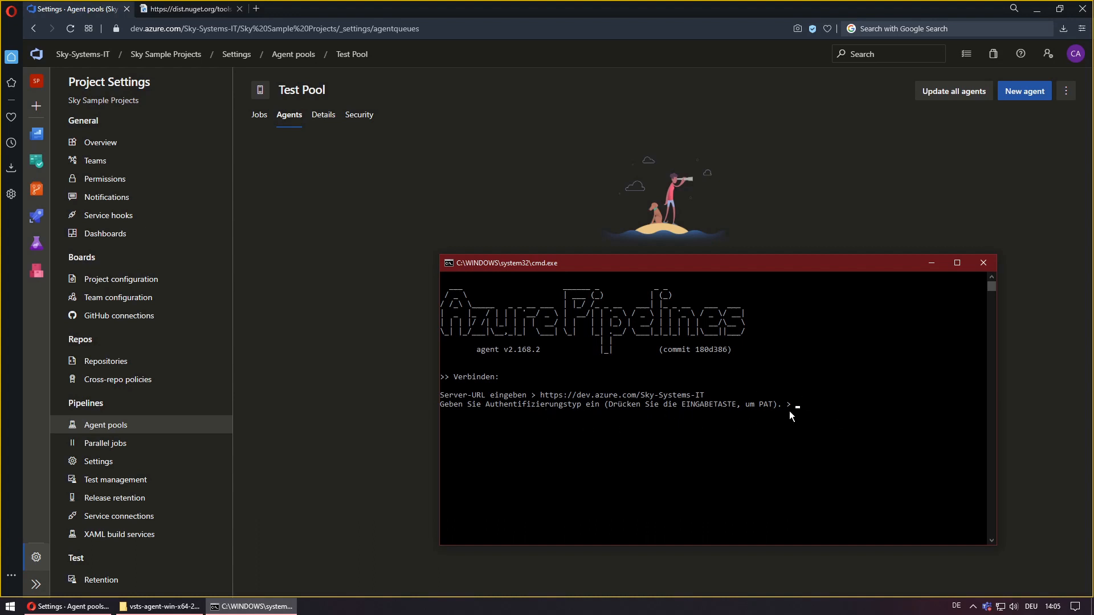
{"action": "key", "text": "Return"}
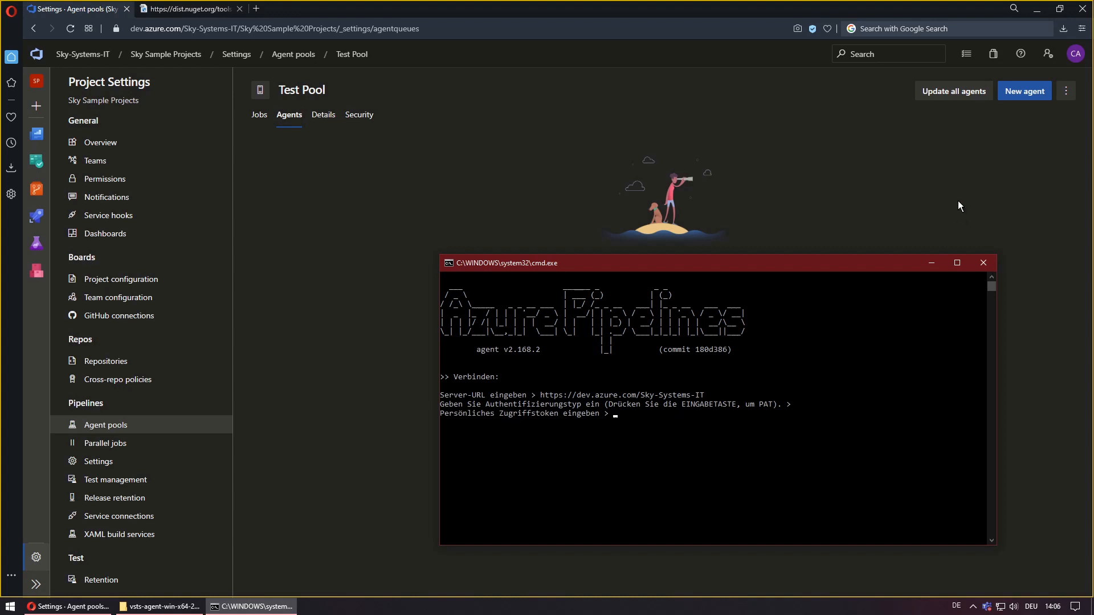
Create a personal access token named "SampleProjects Agent Token" with the Agent Pools Read & manage scope
{"action": "left_click", "coordinate": [1048, 53]}
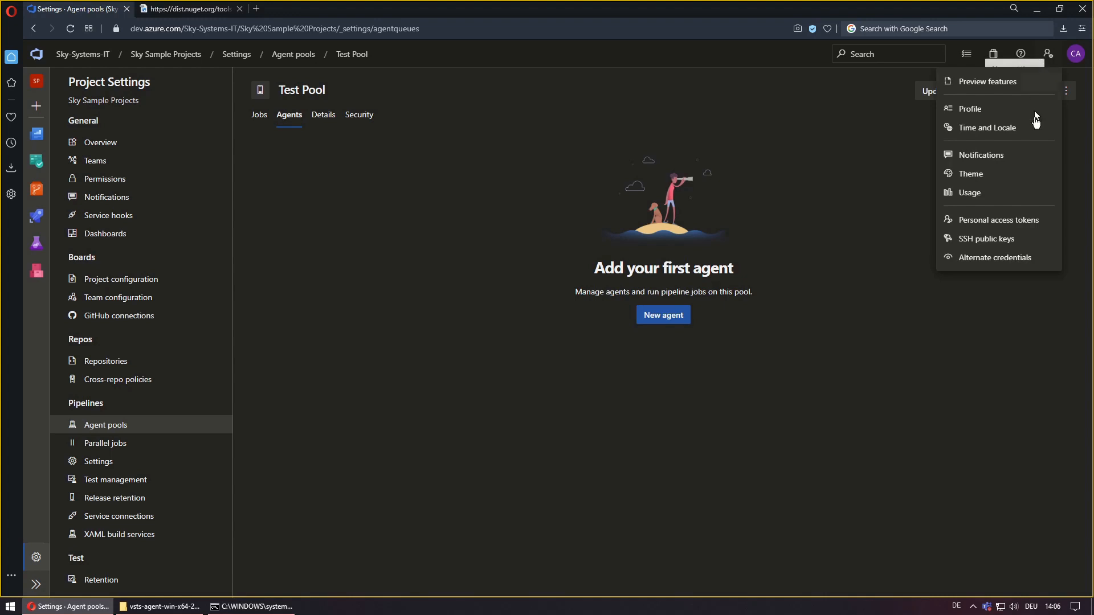
{"action": "left_click", "coordinate": [1003, 222]}
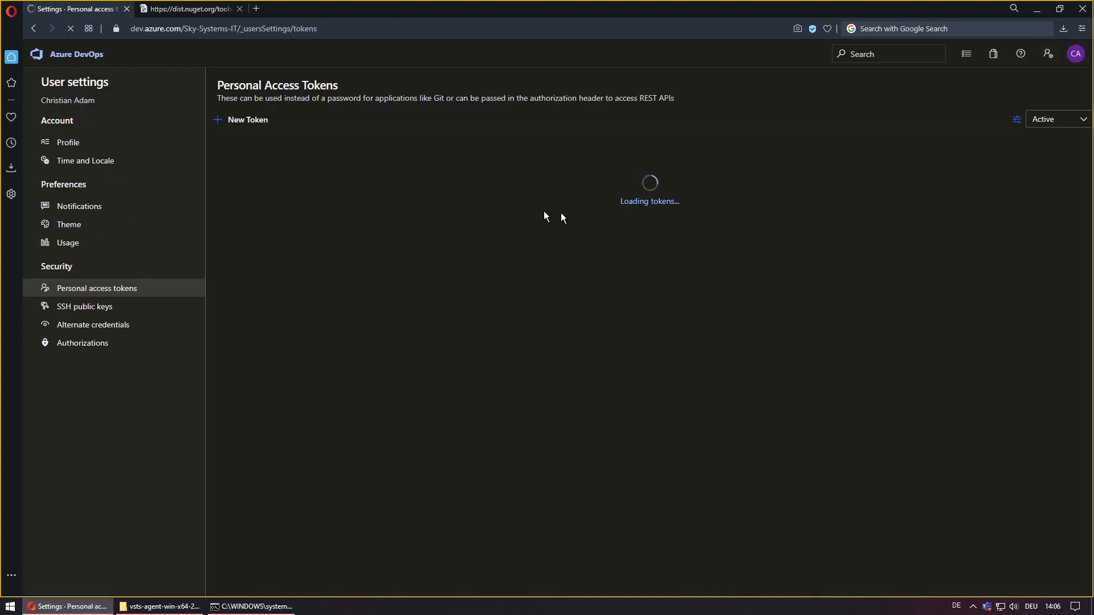
{"action": "left_click", "coordinate": [235, 121]}
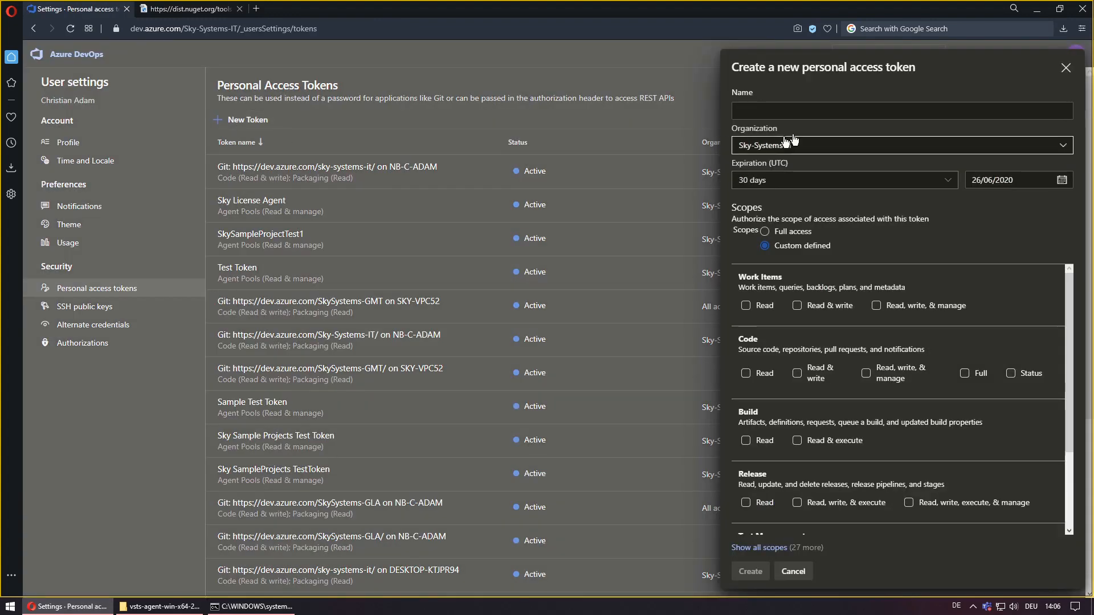
{"action": "type", "text": "SampleProjec"}
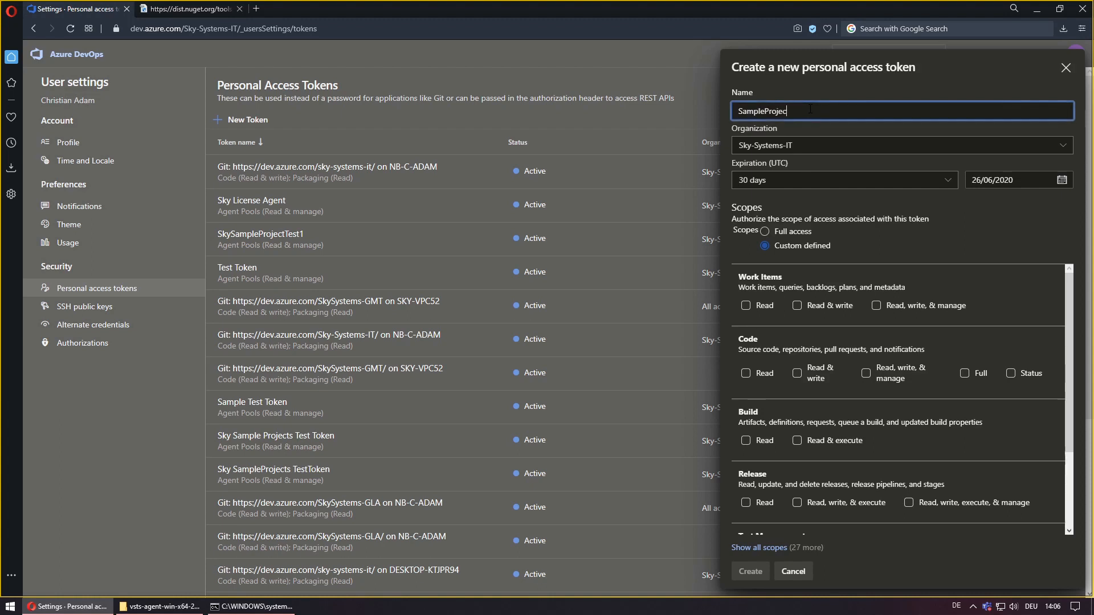
{"action": "type", "text": "ts Agent Token"}
{"action": "left_click", "coordinate": [759, 548]}
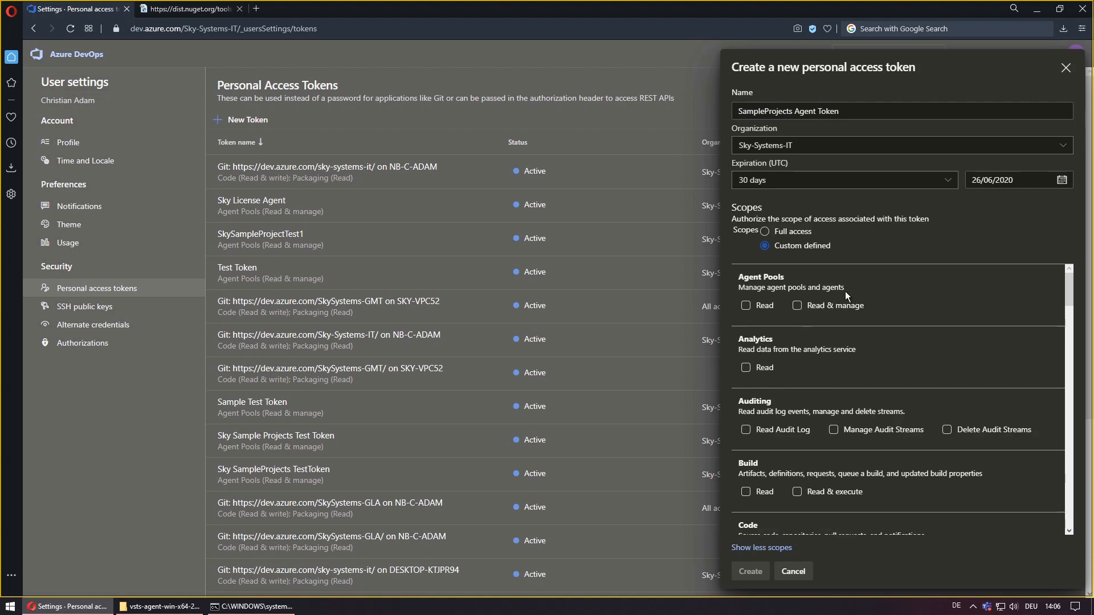
{"action": "left_click_drag", "start_coordinate": [848, 291], "coordinate": [738, 273]}
{"action": "left_click", "coordinate": [796, 305]}
{"action": "left_click", "coordinate": [756, 573]}
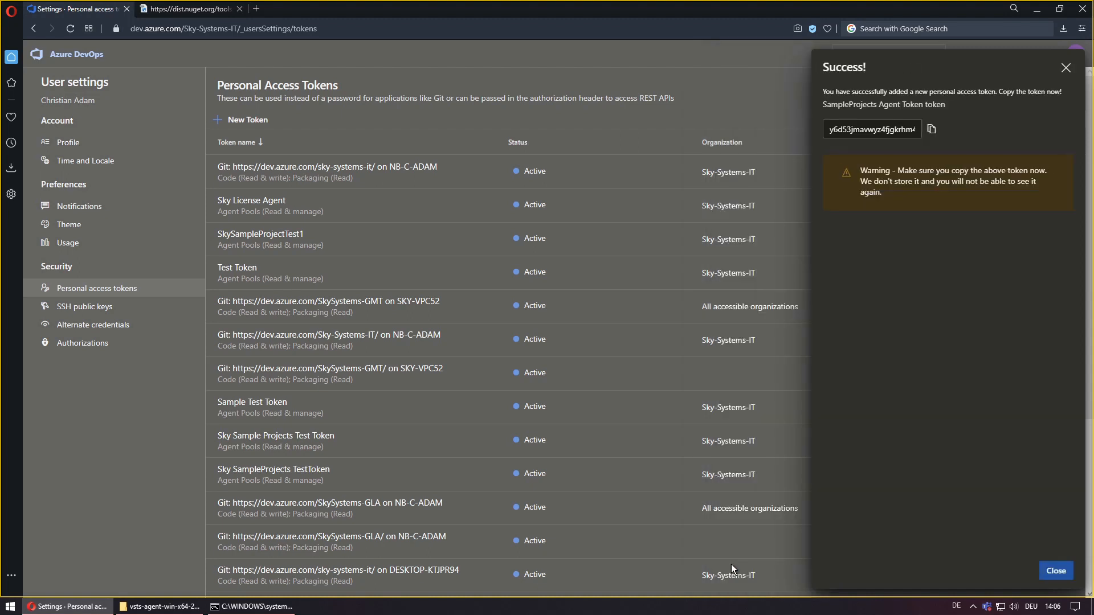
Copy the new personal access token and submit it at the agent configuration's access token prompt
{"action": "left_click", "coordinate": [932, 135]}
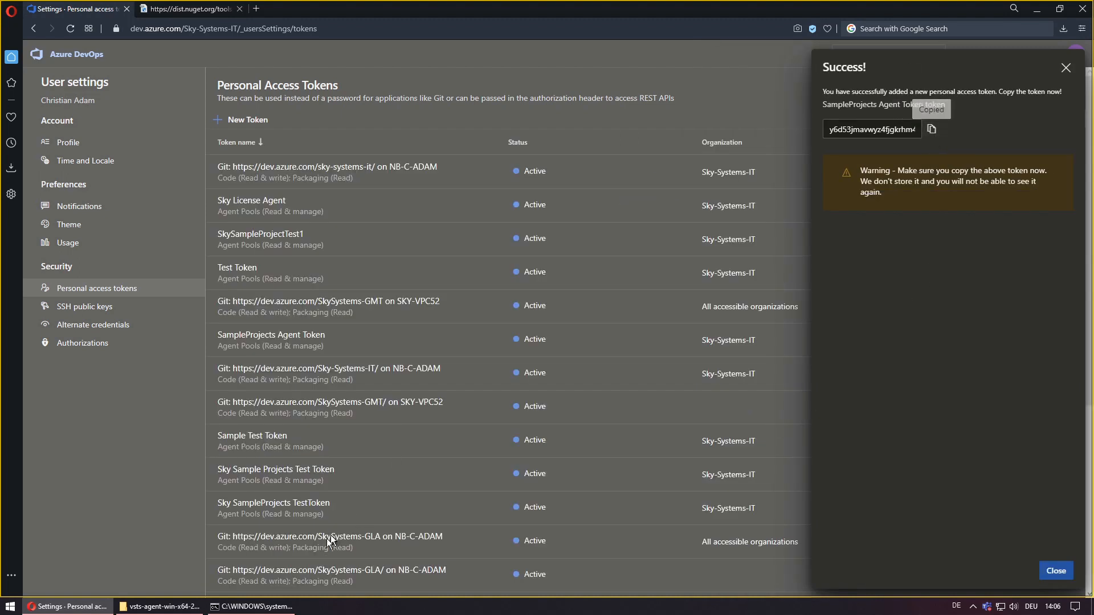
{"action": "left_click", "coordinate": [251, 606]}
{"action": "right_click", "coordinate": [662, 452]}
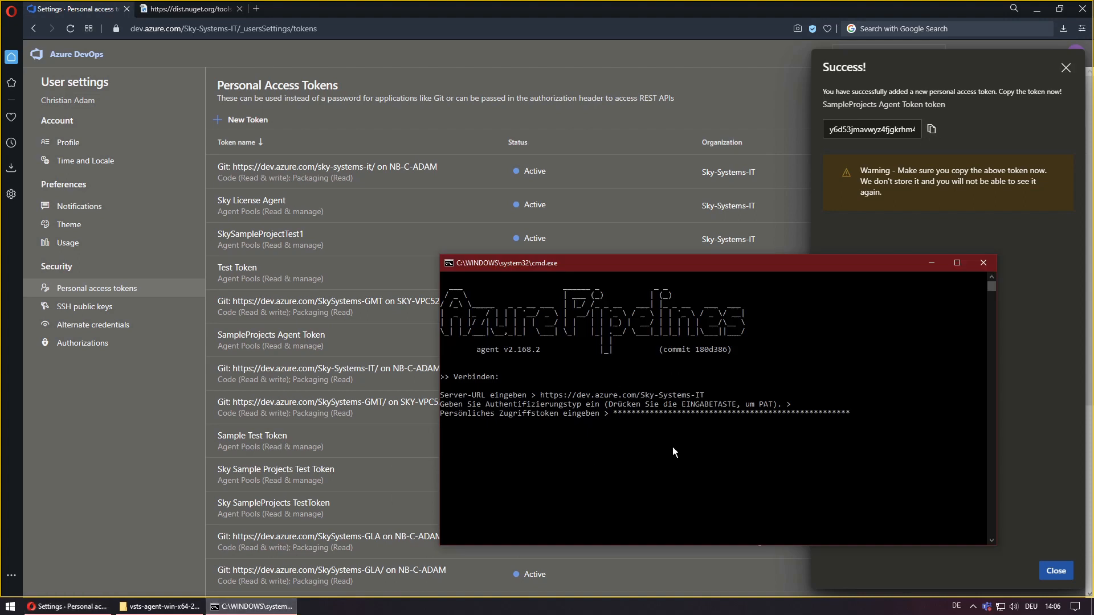
{"action": "key", "text": "Return"}
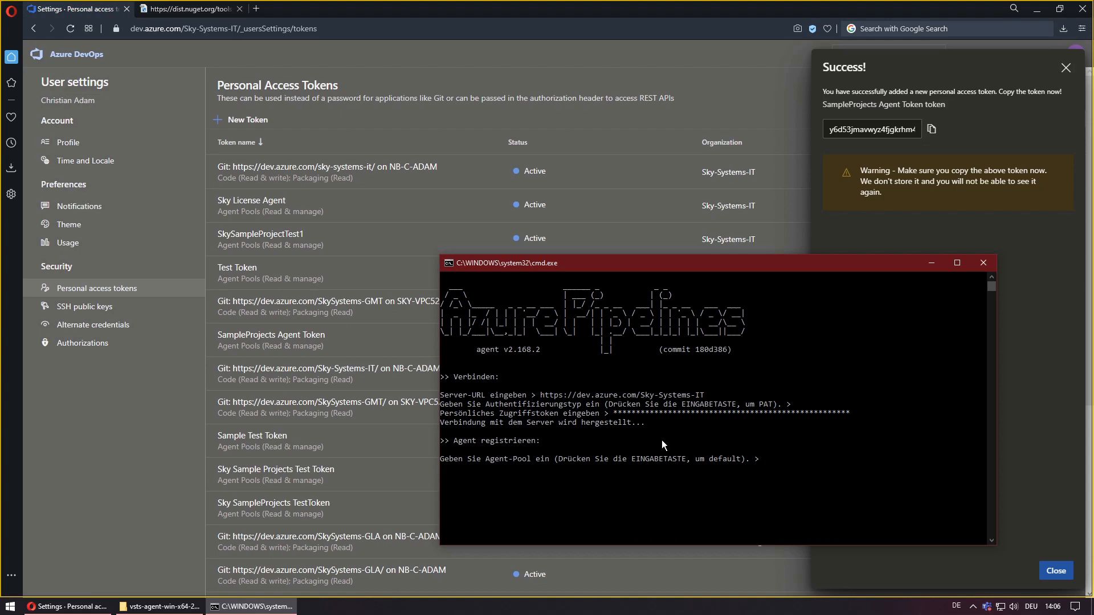
Register the agent in Test Pool with the default agent name and work folder, without running it as a service
{"action": "type", "text": "Test Pool"}
{"action": "key", "text": "Return"}
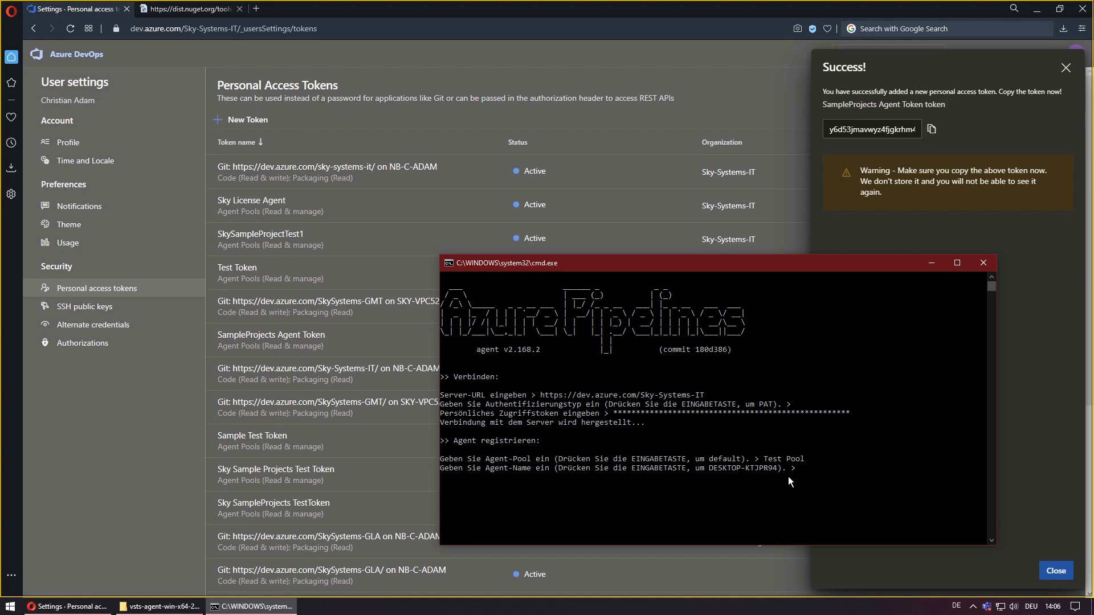
{"action": "key", "text": "Return"}
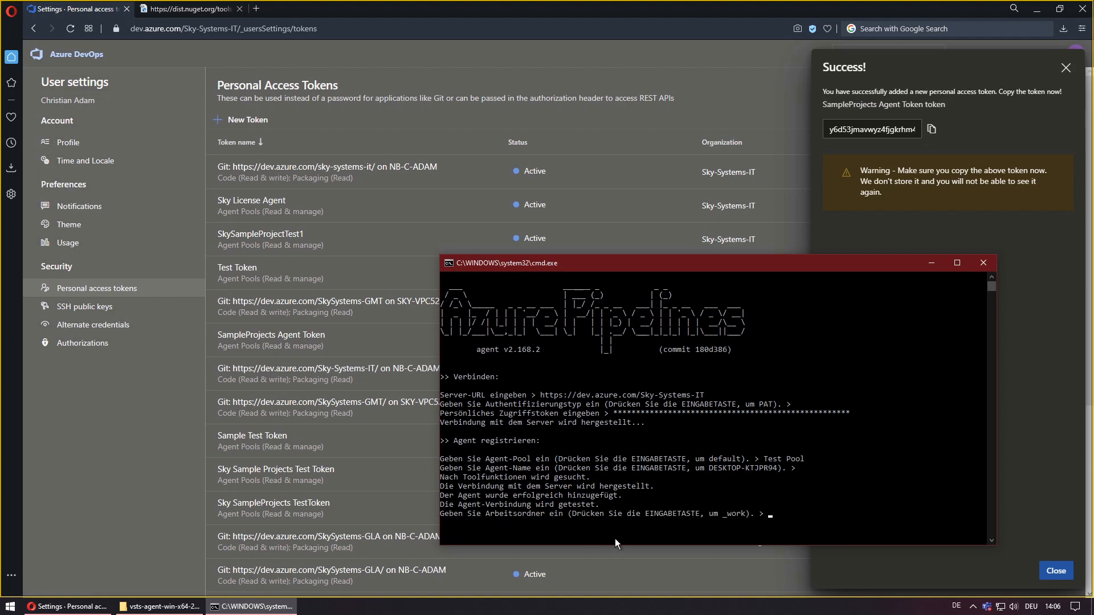
{"action": "key", "text": "Return"}
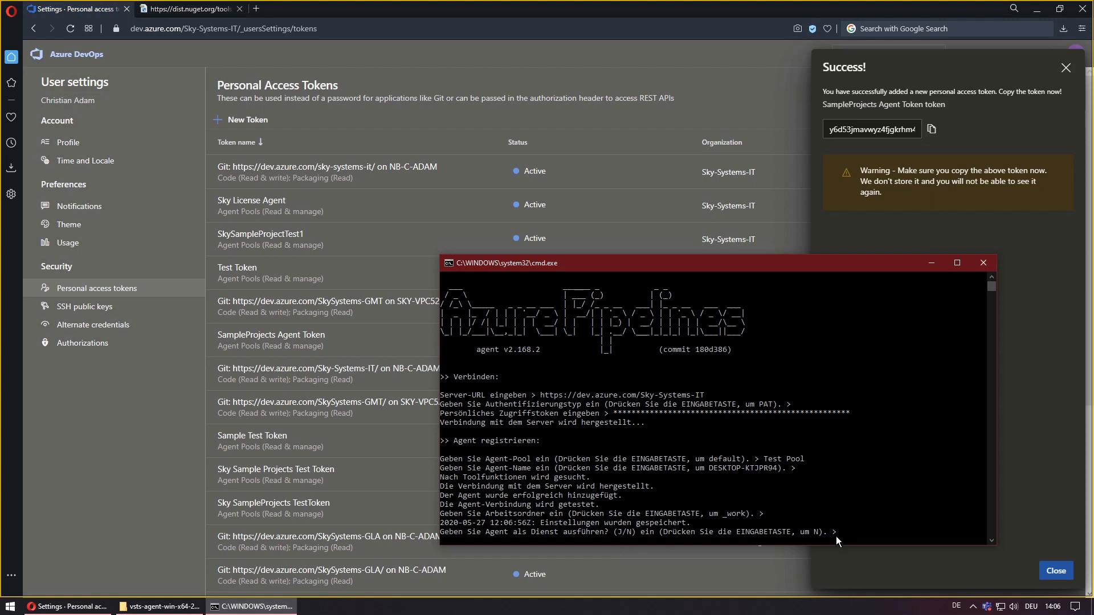
{"action": "key", "text": "Return"}
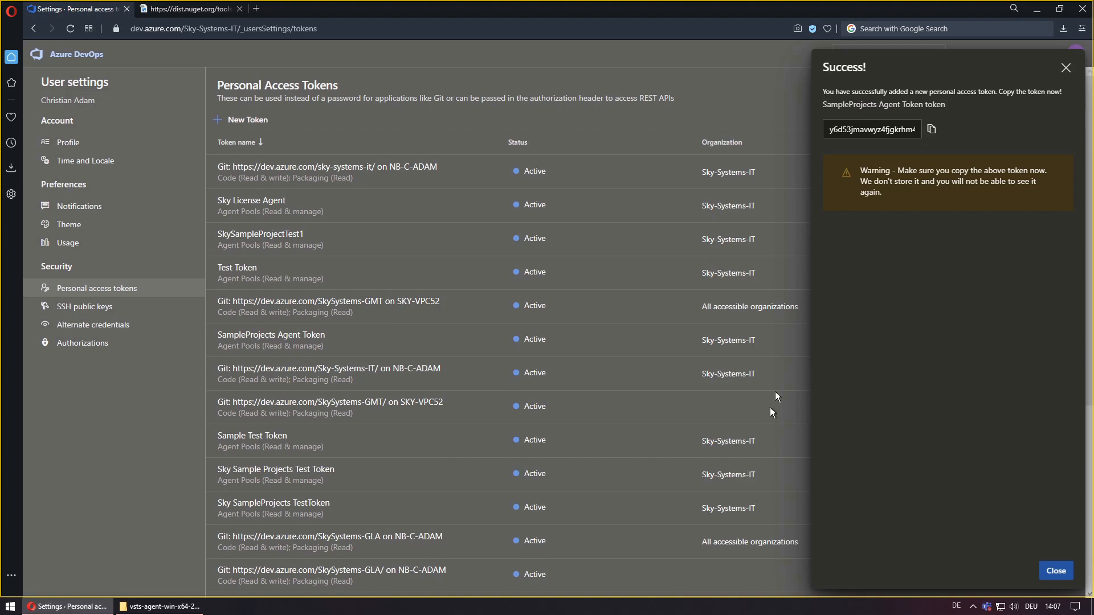
Return to Test Pool's agent list and start the agent by running run.cmd from the agent folder
{"action": "left_click", "coordinate": [610, 310]}
{"action": "key", "text": "alt+Left"}
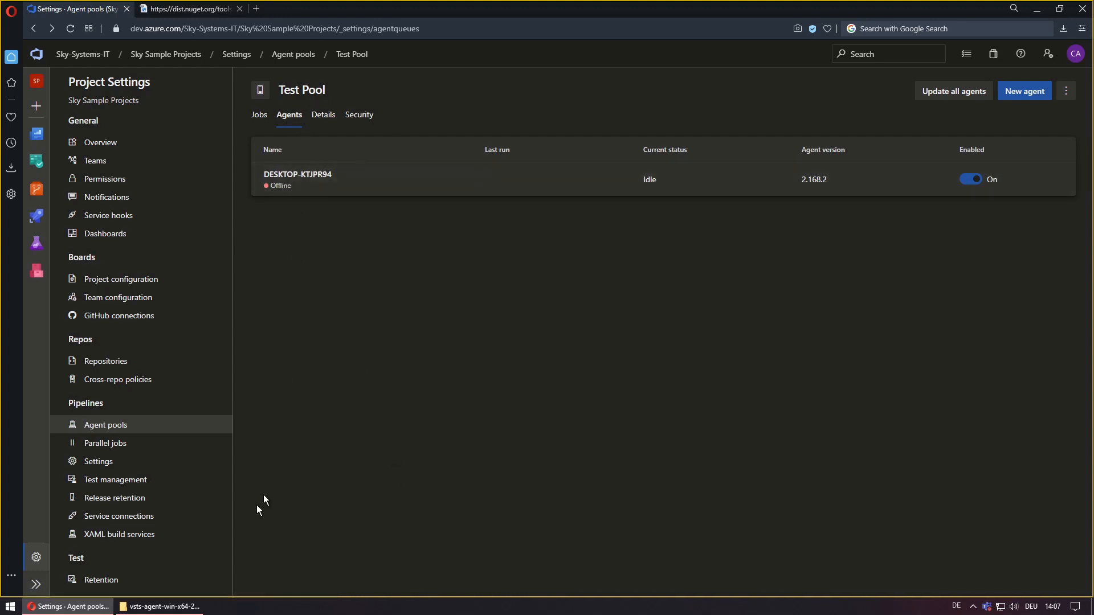
{"action": "left_click", "coordinate": [161, 606]}
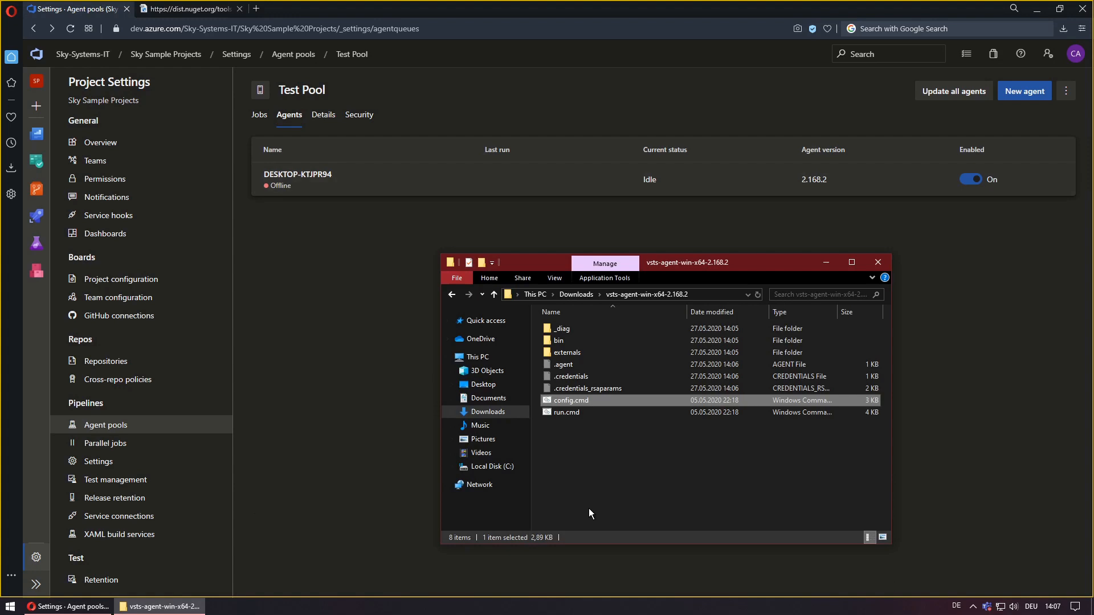
{"action": "double_click", "coordinate": [560, 413]}
{"action": "left_click_drag", "start_coordinate": [418, 23], "coordinate": [839, 266]}
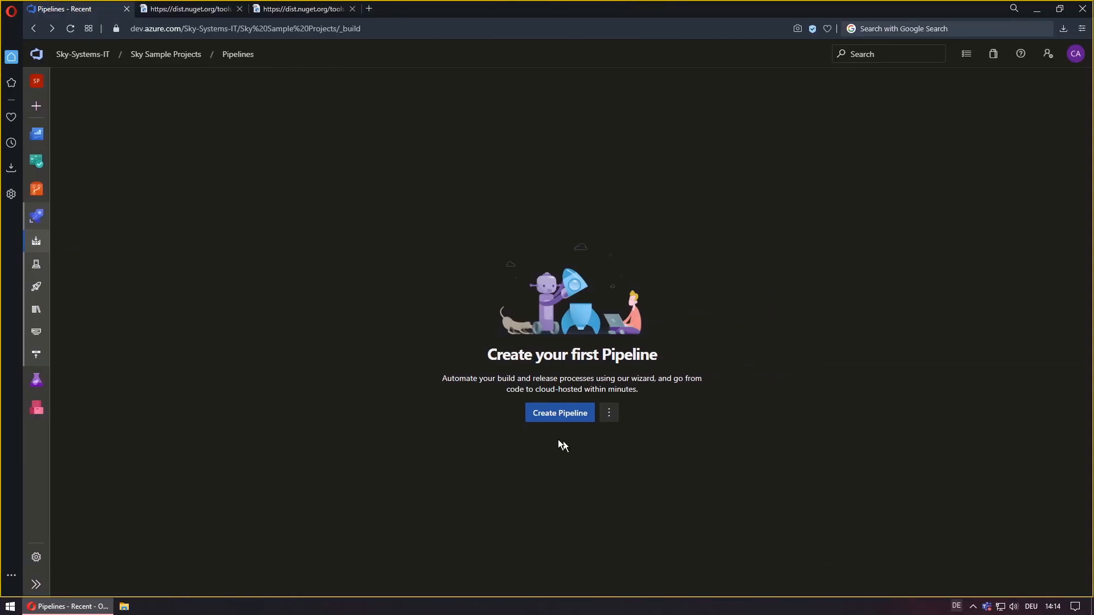
Create a classic-editor pipeline from the SampleCalculator Azure Repos Git repository's master branch using the .NET Desktop template
{"action": "left_click", "coordinate": [564, 412]}
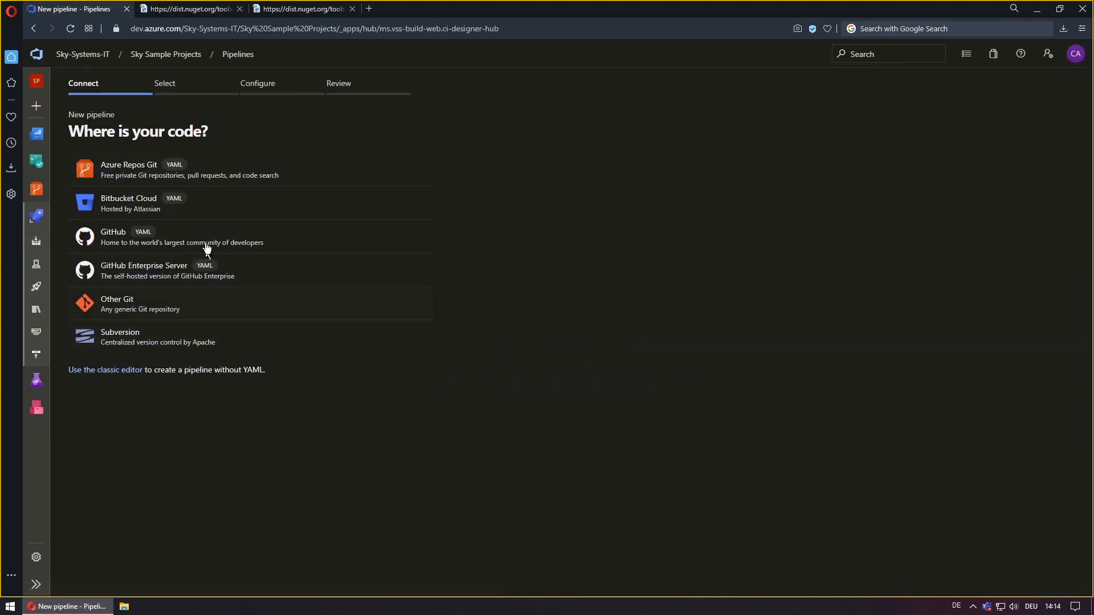
{"action": "left_click", "coordinate": [117, 376]}
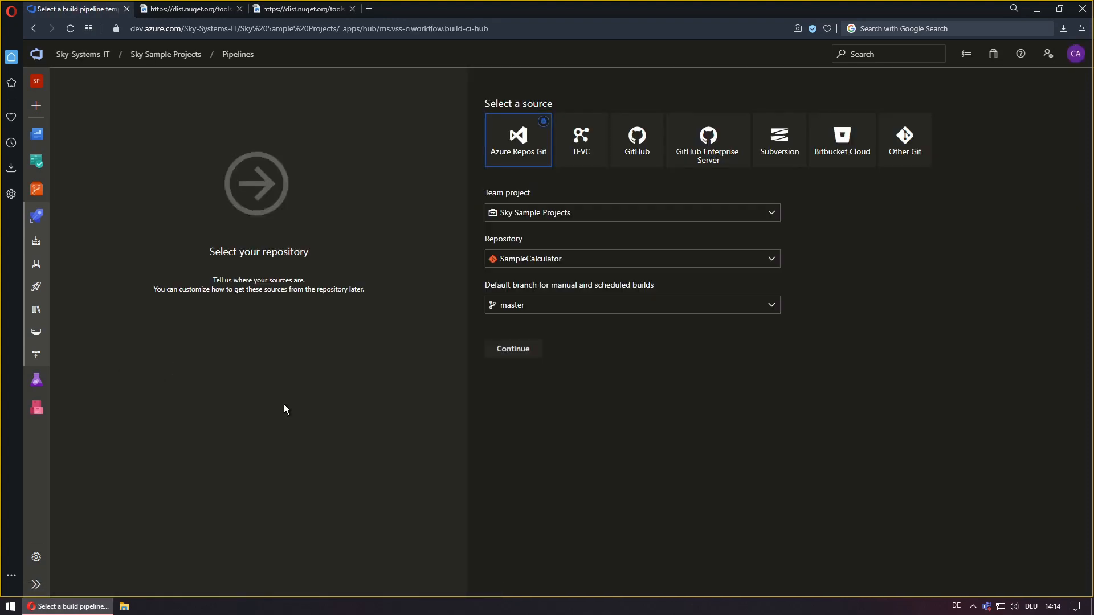
{"action": "left_click", "coordinate": [529, 258]}
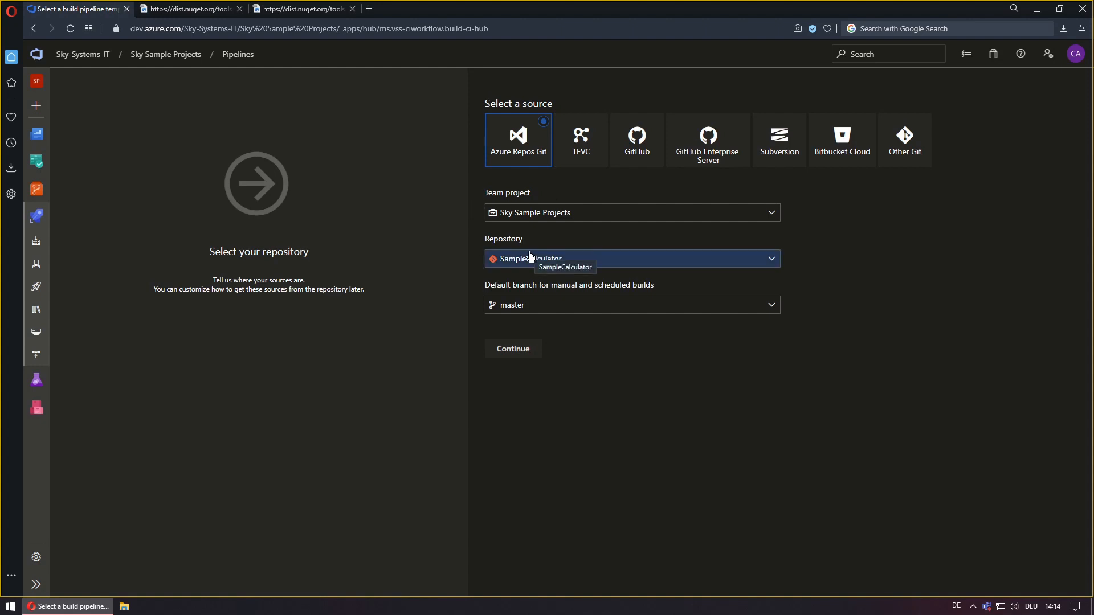
{"action": "left_click", "coordinate": [517, 356]}
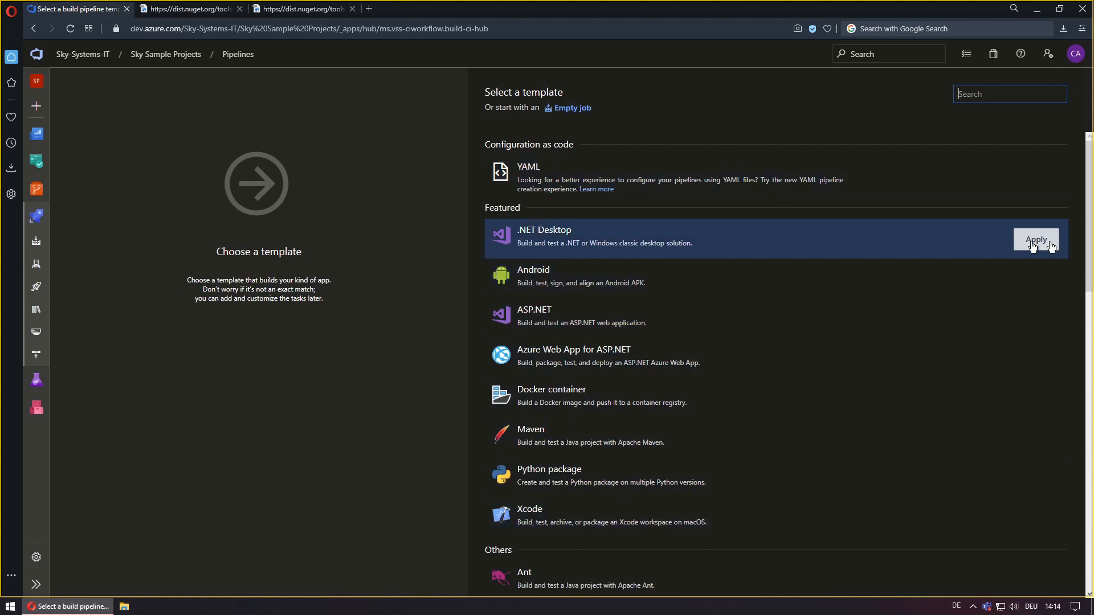
{"action": "left_click", "coordinate": [1035, 239]}
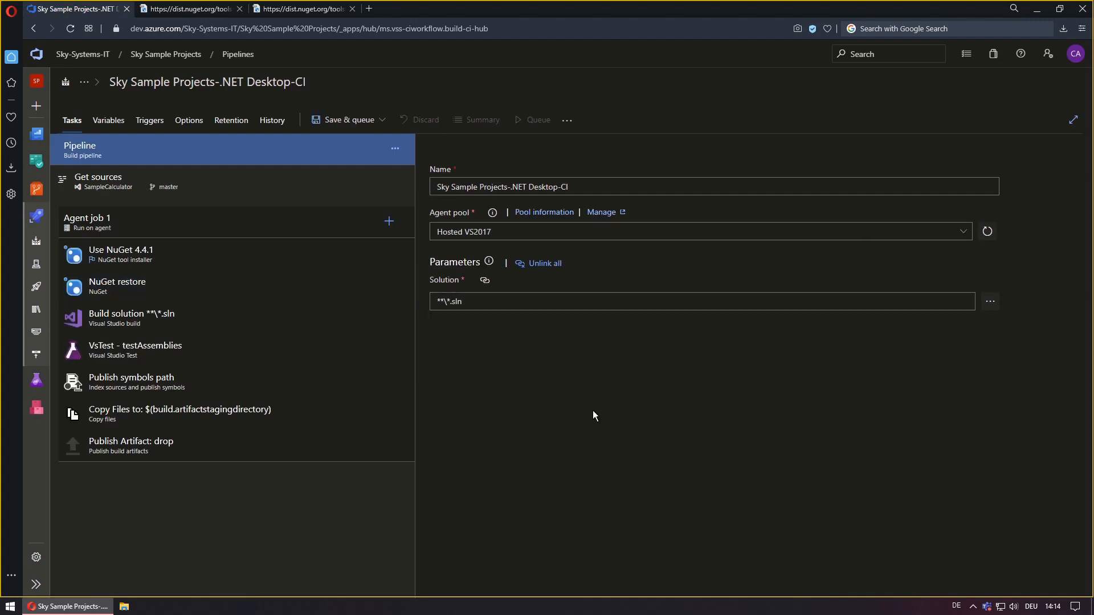
Assign the build pipeline to Test Pool and set its solution path to SampleProjects.Calculator.sln from the repository
{"action": "left_click", "coordinate": [963, 231]}
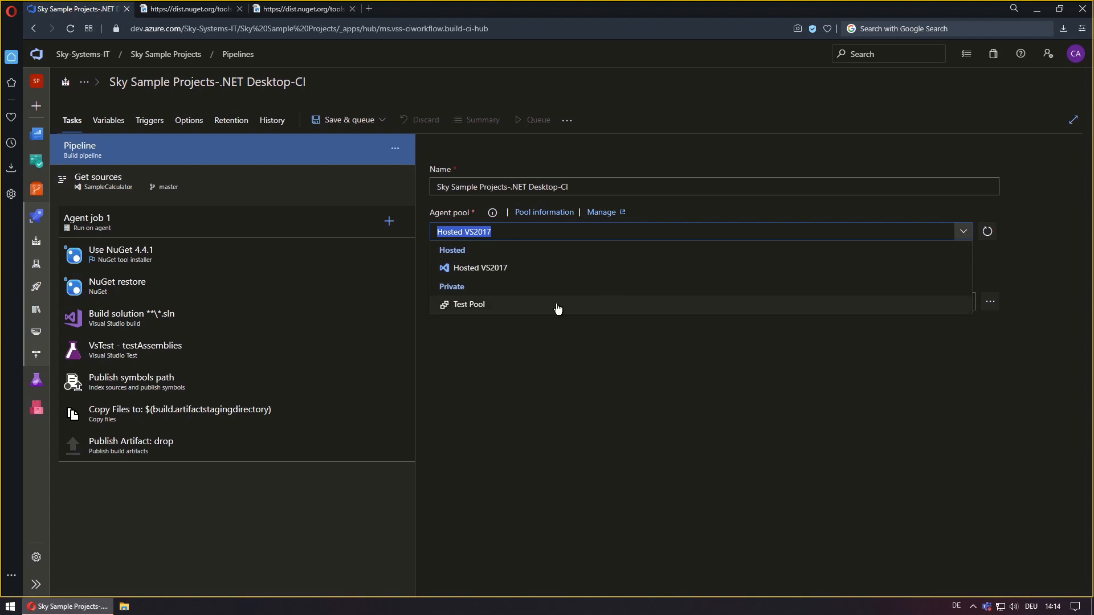
{"action": "left_click", "coordinate": [481, 306]}
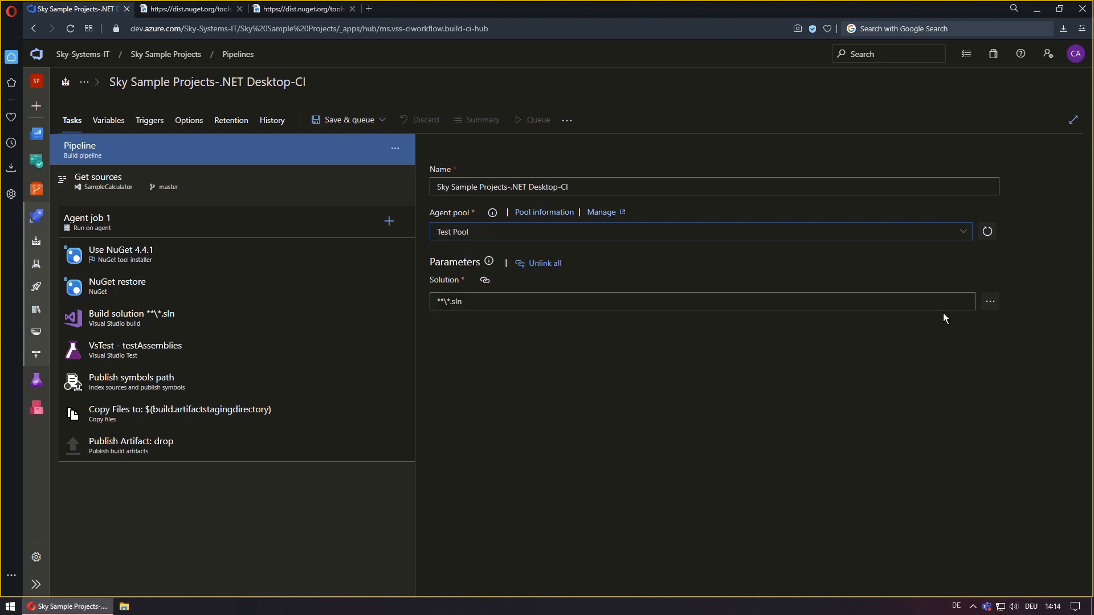
{"action": "left_click", "coordinate": [993, 307]}
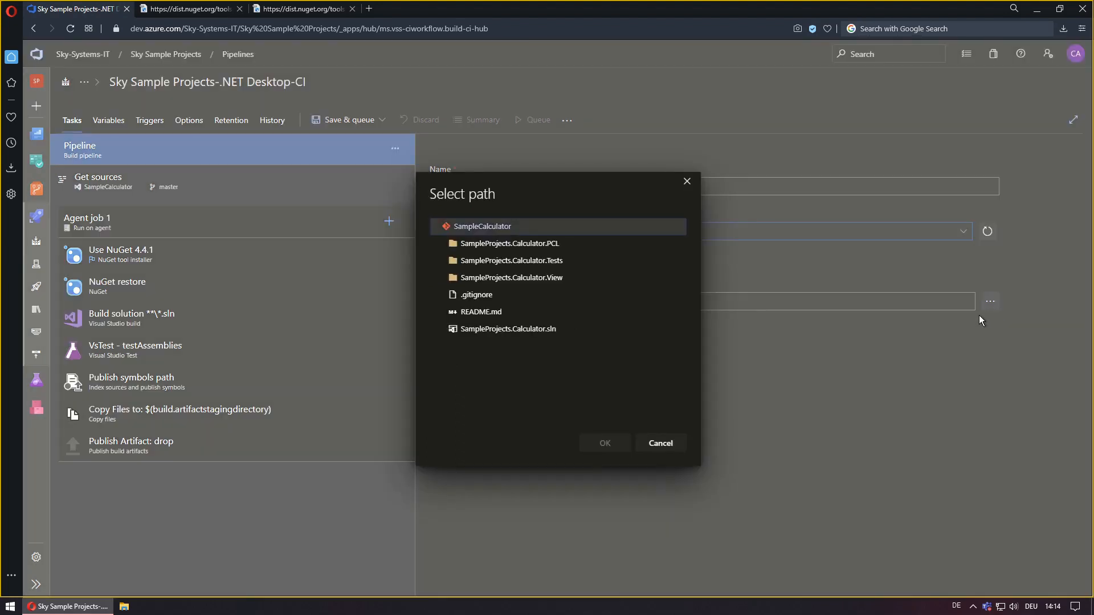
{"action": "left_click", "coordinate": [533, 329]}
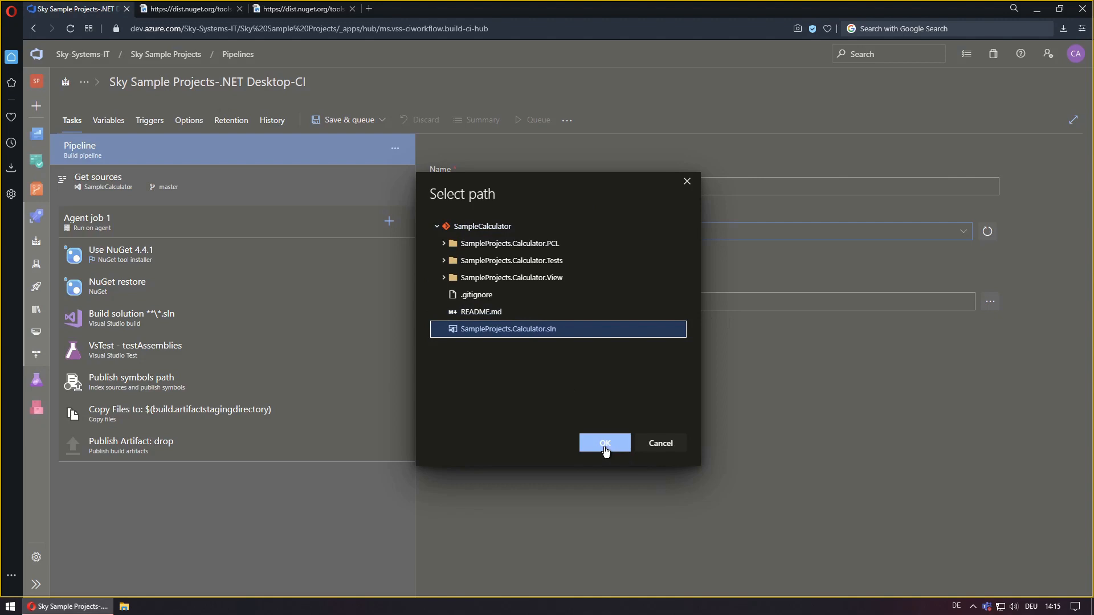
{"action": "left_click", "coordinate": [604, 444]}
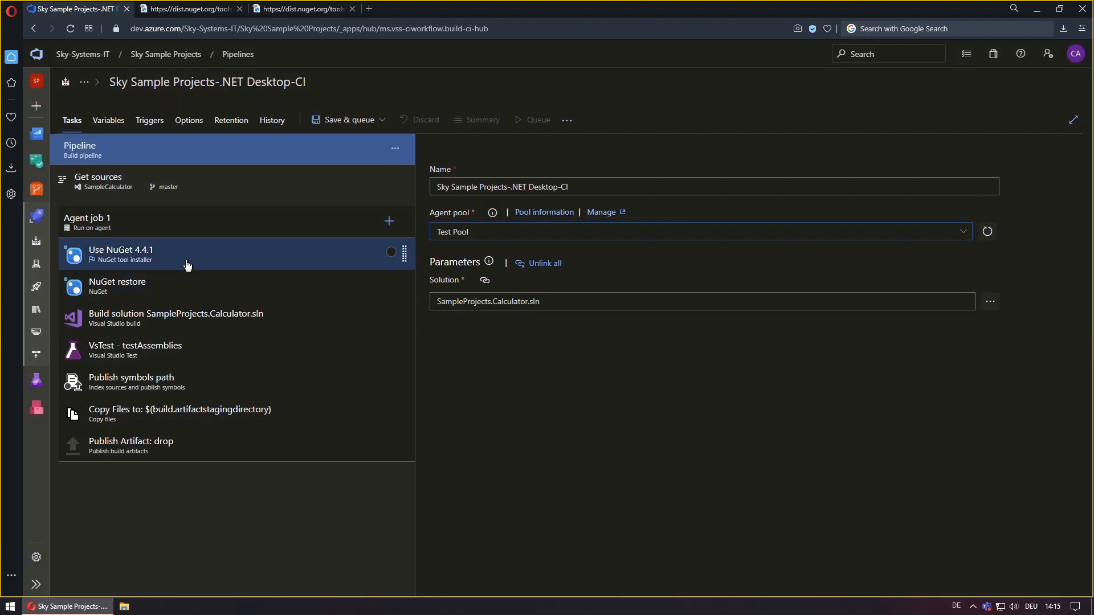
Copy version 5.6.0 from the list of available NuGet versions and set it as the NuGet tool installer's version to install
{"action": "left_click", "coordinate": [228, 254]}
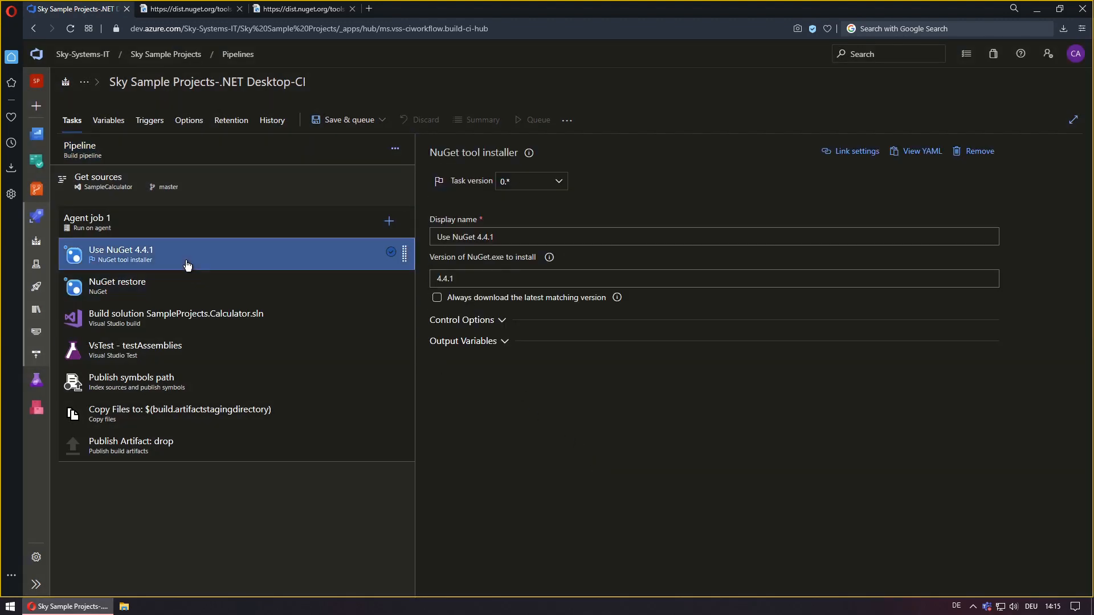
{"action": "left_click", "coordinate": [549, 257]}
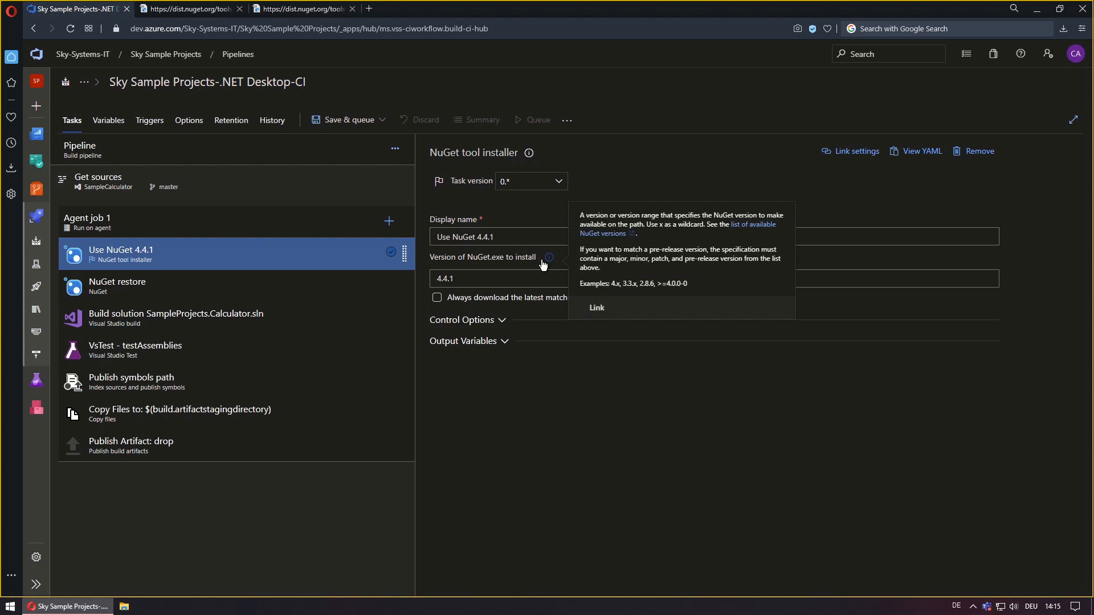
{"action": "left_click", "coordinate": [758, 224]}
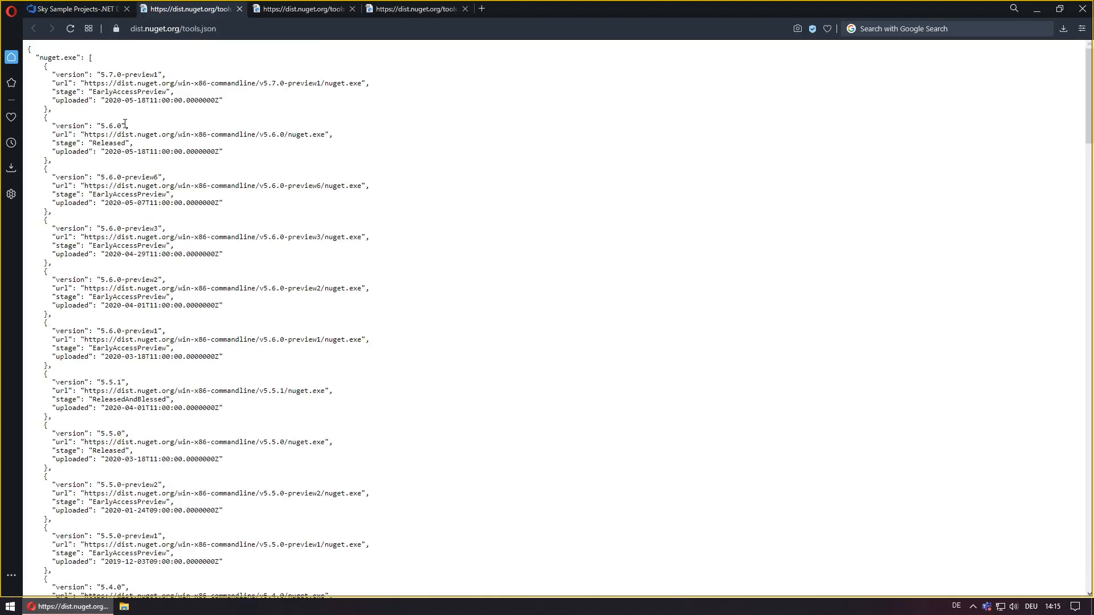
{"action": "left_click_drag", "start_coordinate": [124, 125], "coordinate": [100, 126]}
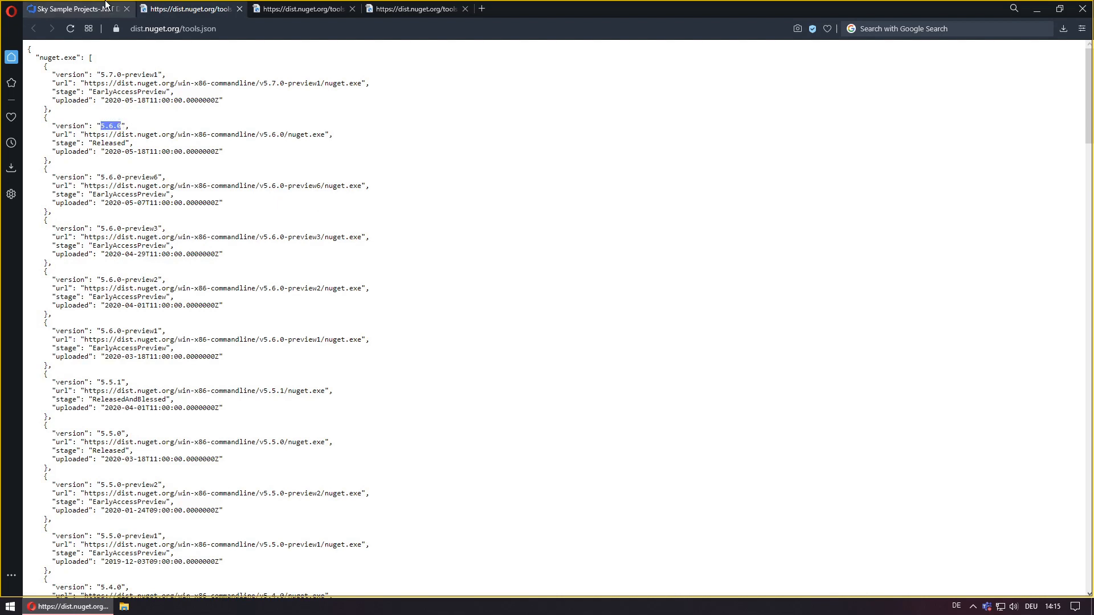
{"action": "left_click", "coordinate": [74, 9]}
{"action": "left_click", "coordinate": [651, 276]}
{"action": "key", "text": "ctrl+a"}
{"action": "key", "text": "ctrl+v"}
{"action": "left_click", "coordinate": [558, 425]}
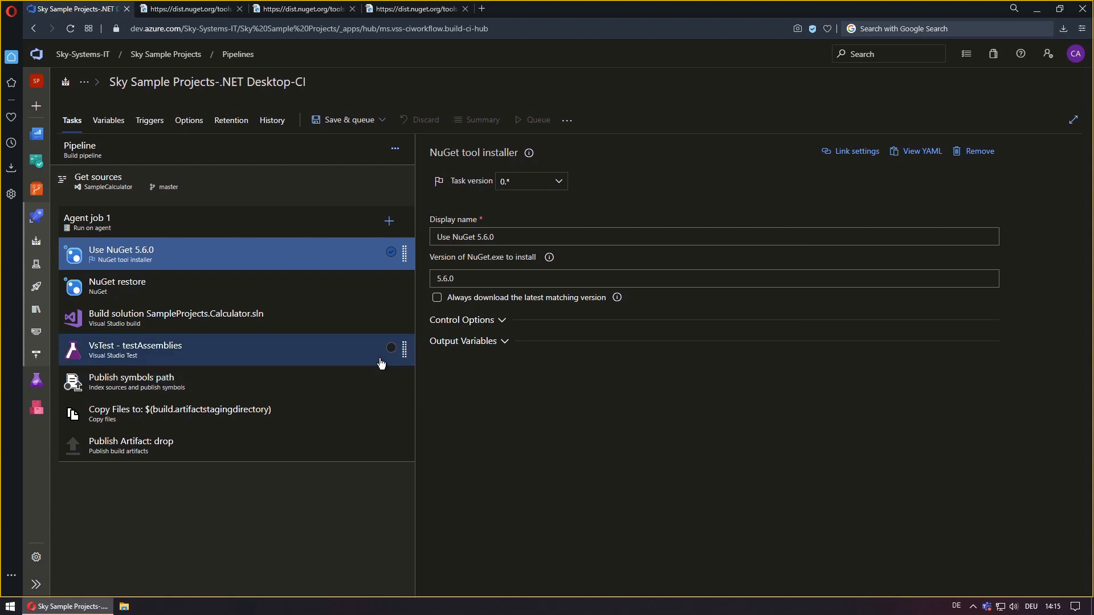
Move the VsTest - testAssemblies task to the end of Agent job 1 and enable continuous integration for SampleCalculator's master branch
{"action": "left_click", "coordinate": [406, 345]}
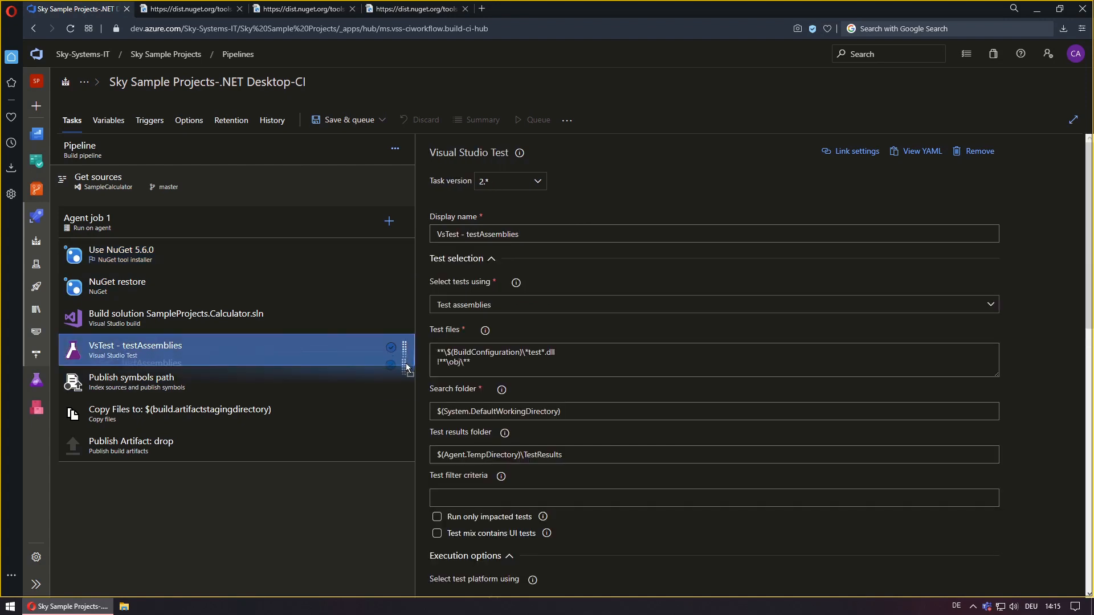
{"action": "left_click_drag", "start_coordinate": [397, 448], "coordinate": [327, 507]}
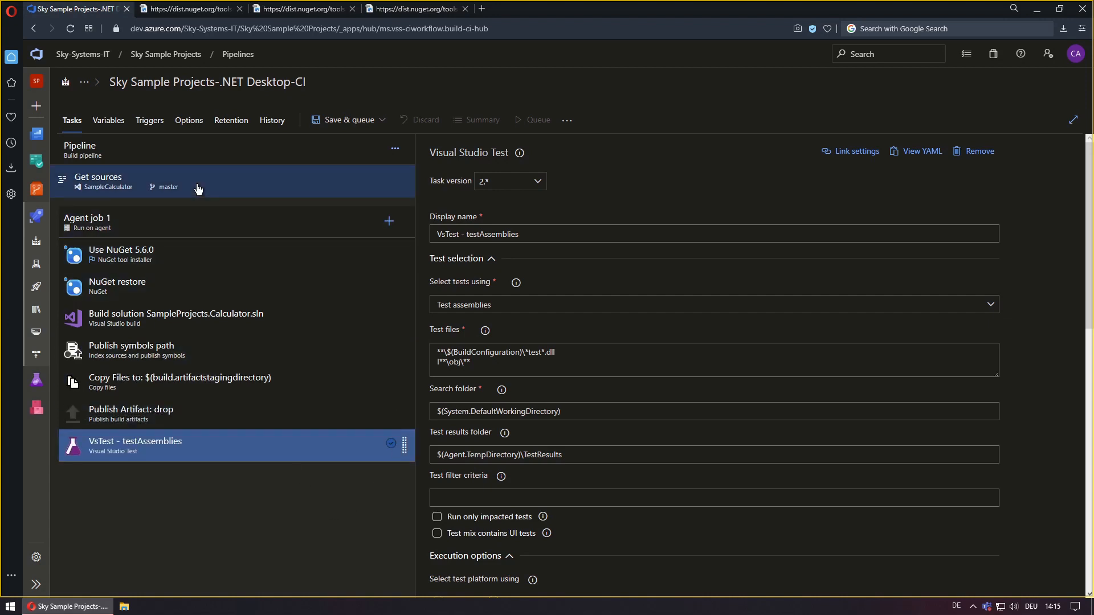
{"action": "left_click", "coordinate": [161, 121]}
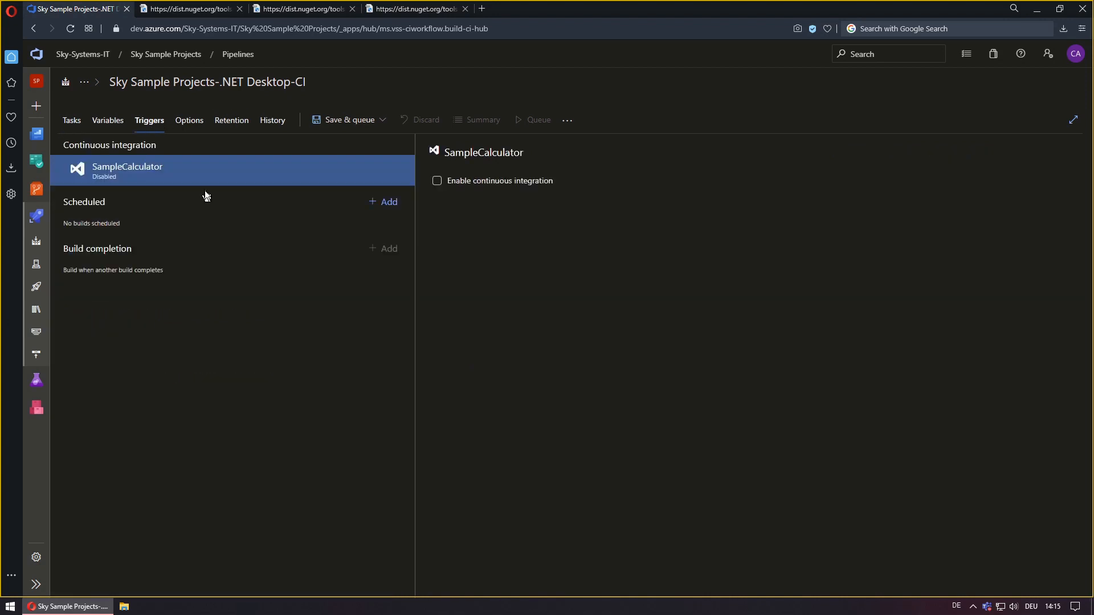
{"action": "left_click", "coordinate": [438, 181]}
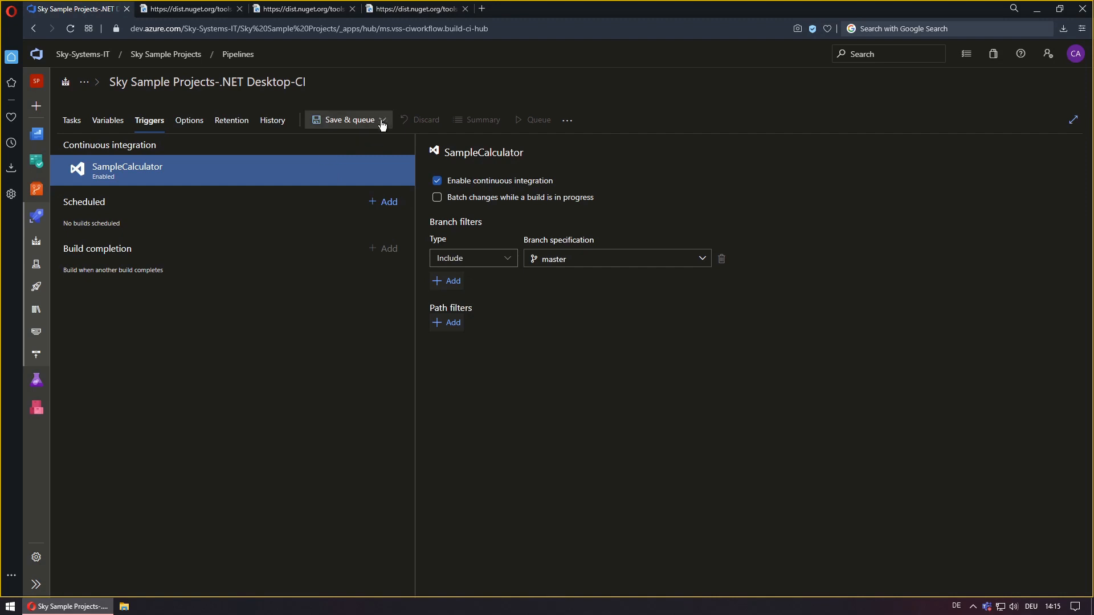
Save the pipeline and run it on Test Pool from the master branch, without a save comment
{"action": "left_click", "coordinate": [345, 125]}
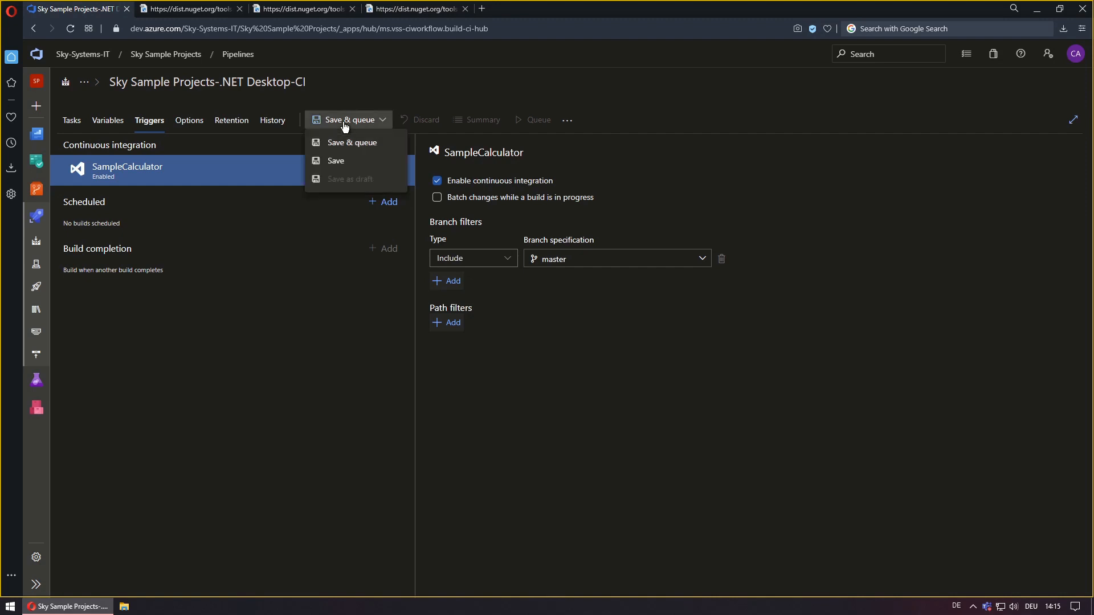
{"action": "left_click", "coordinate": [370, 144]}
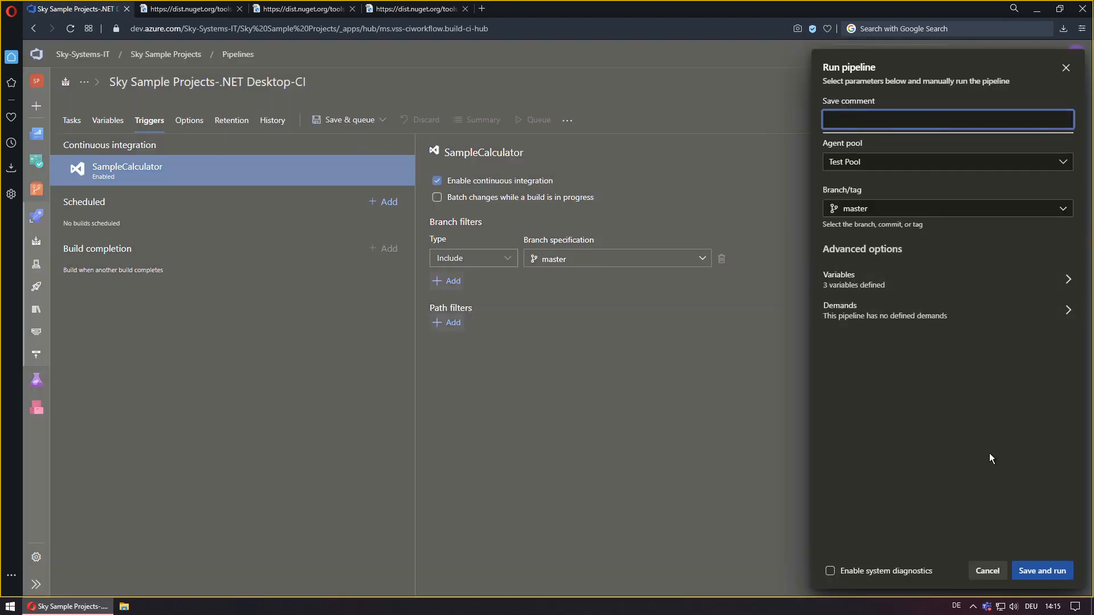
{"action": "left_click", "coordinate": [1057, 575]}
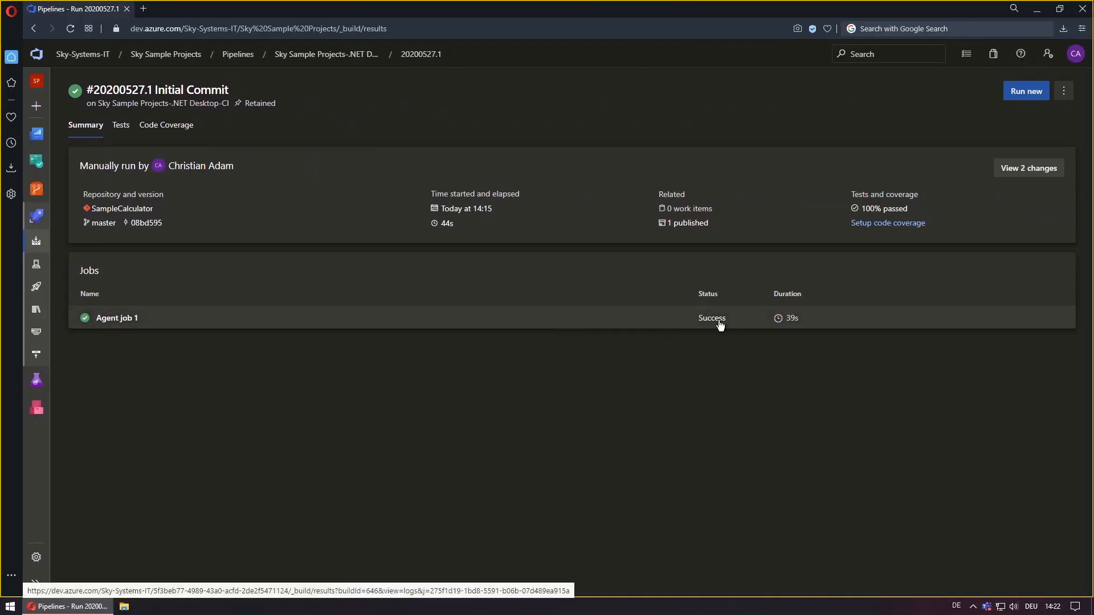
Examine the task results of Agent job 1 in the completed run and return to the run summary
{"action": "left_click", "coordinate": [146, 319]}
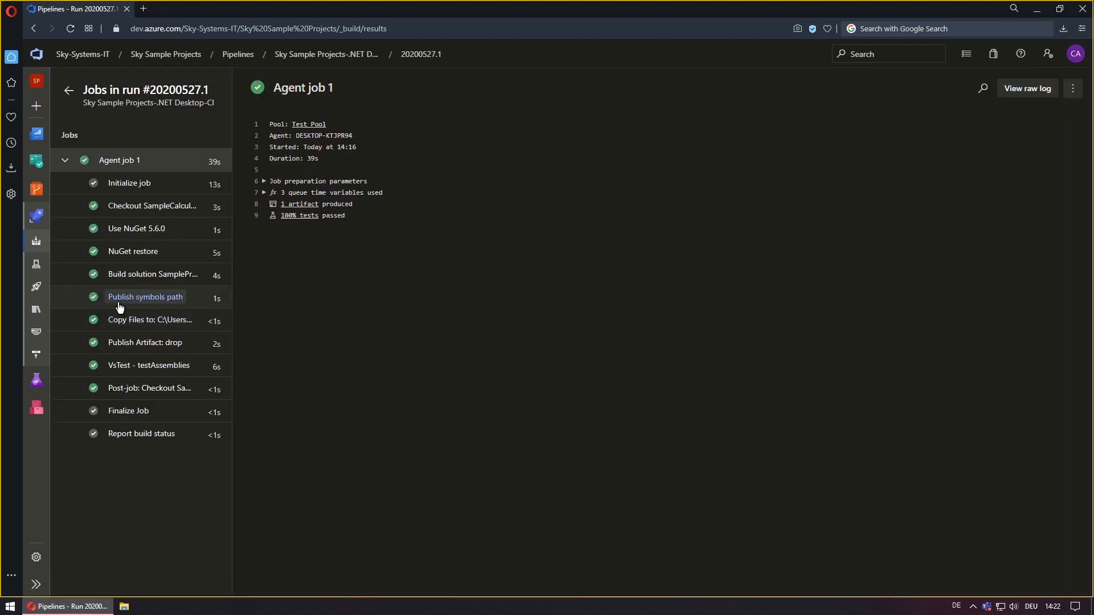
{"action": "left_click", "coordinate": [68, 90]}
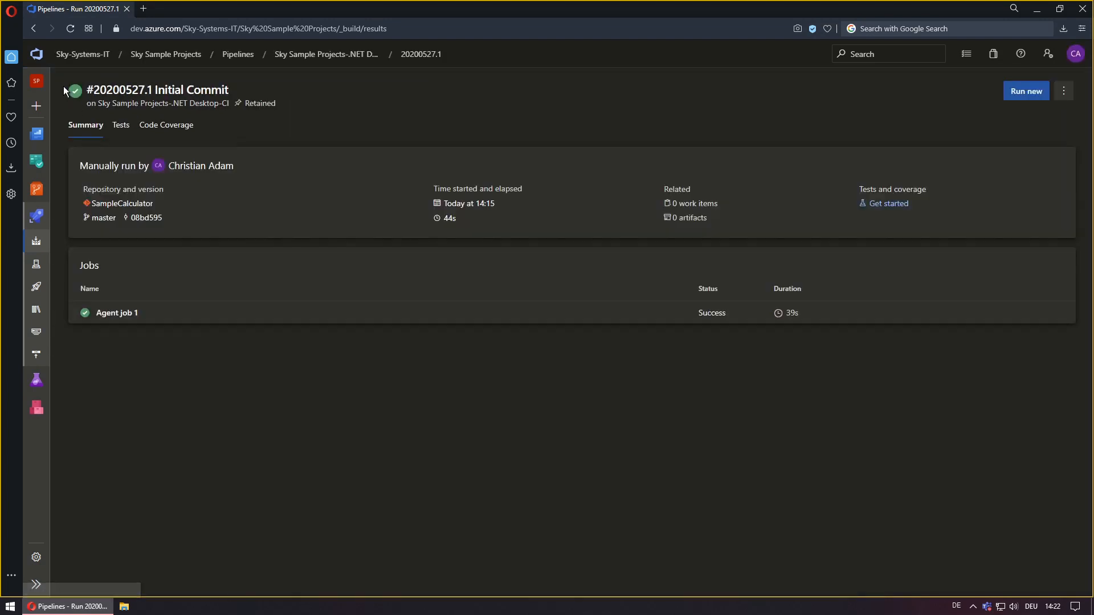